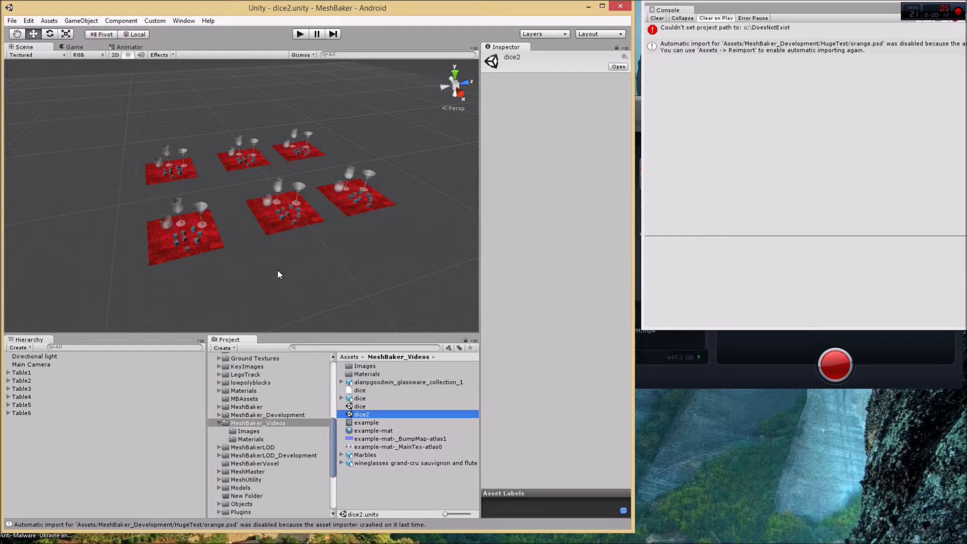
- Create a Mesh And Material Baker named MaterialBaker0 and open its tools for adding objects
mouse_move(278, 275)
middle_mouse_down()
mouse_move(287, 278)
mouse_move(254, 277)
mouse_move(274, 277)
middle_mouse_up()
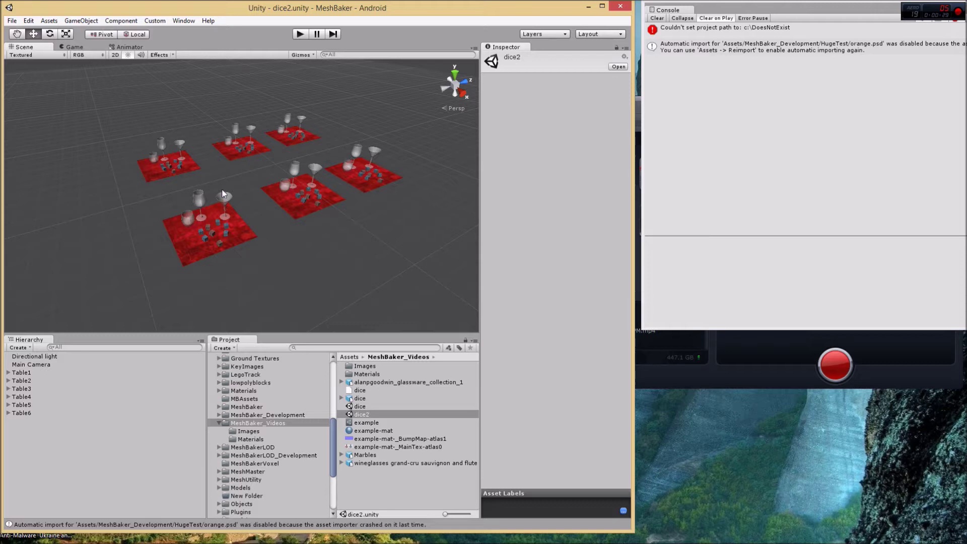
left_click(77, 21)
mouse_move(131, 44)
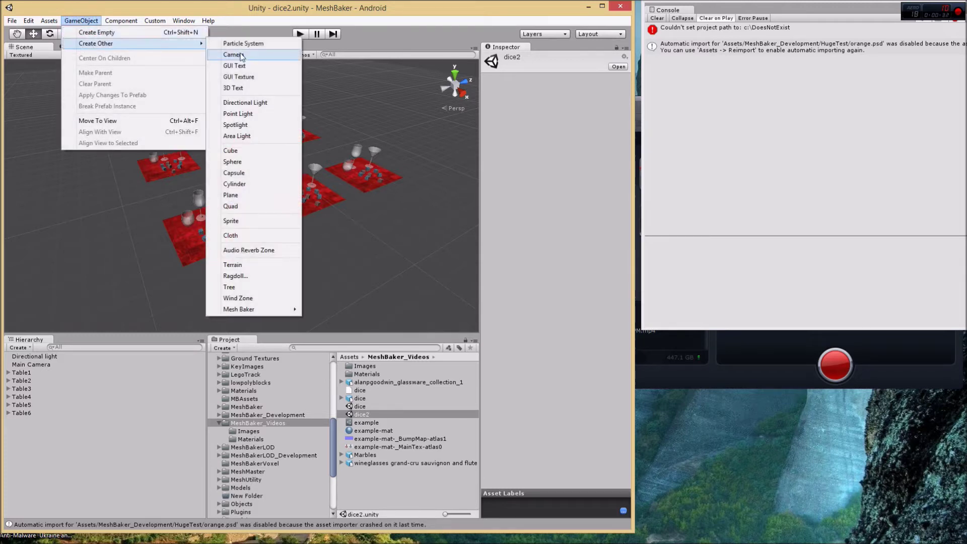
mouse_move(256, 310)
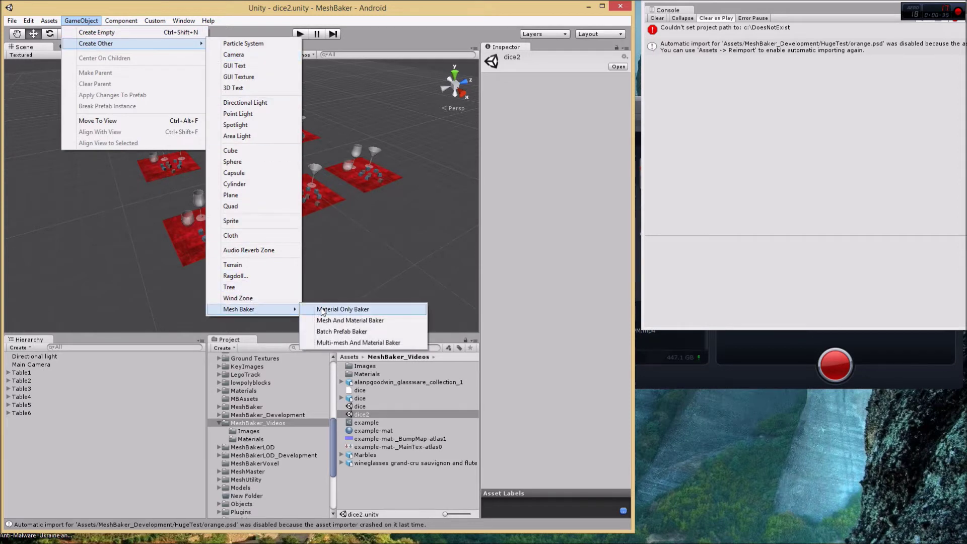
left_click(340, 320)
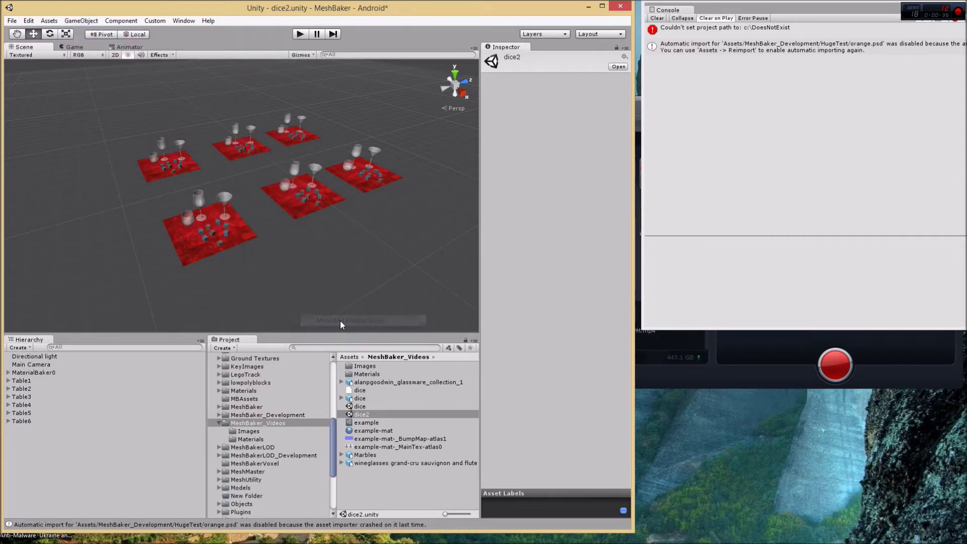
left_click(26, 372)
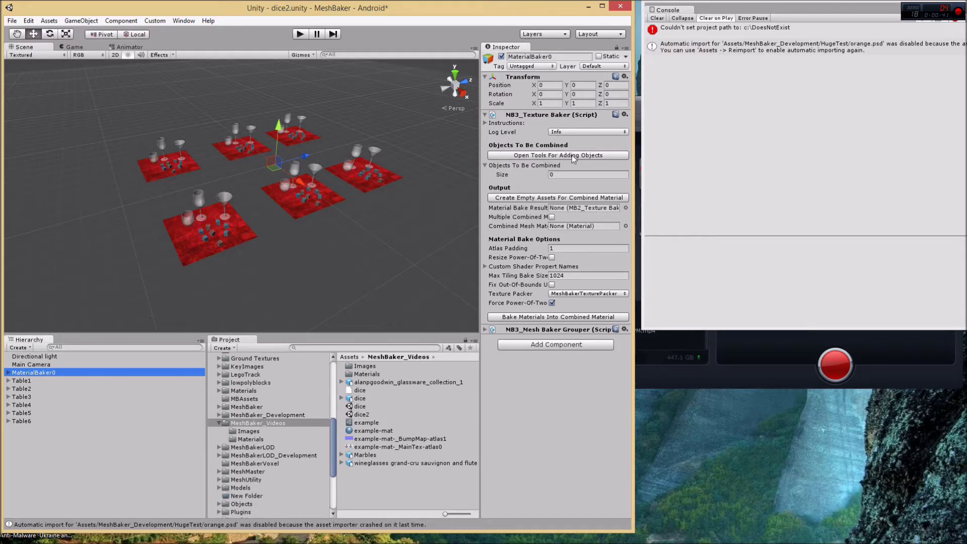
left_click(563, 155)
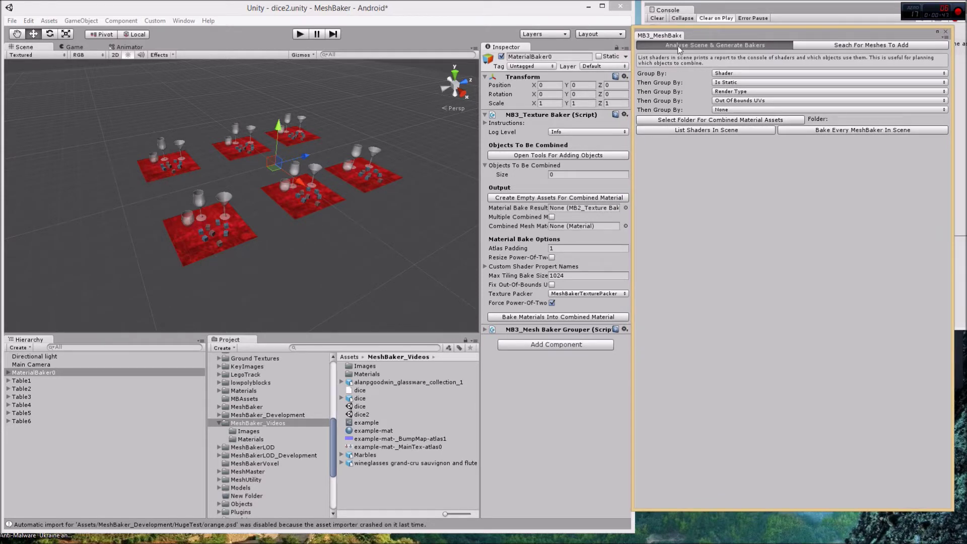
- On the Search For Meshes To Add page, drag MaterialBaker0 into the Target field
left_click(838, 46)
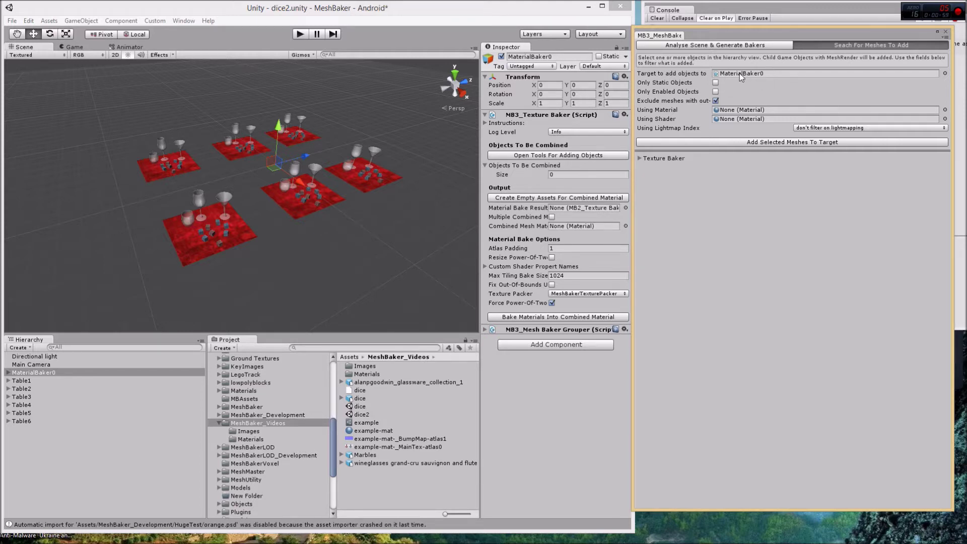
left_click(7, 373)
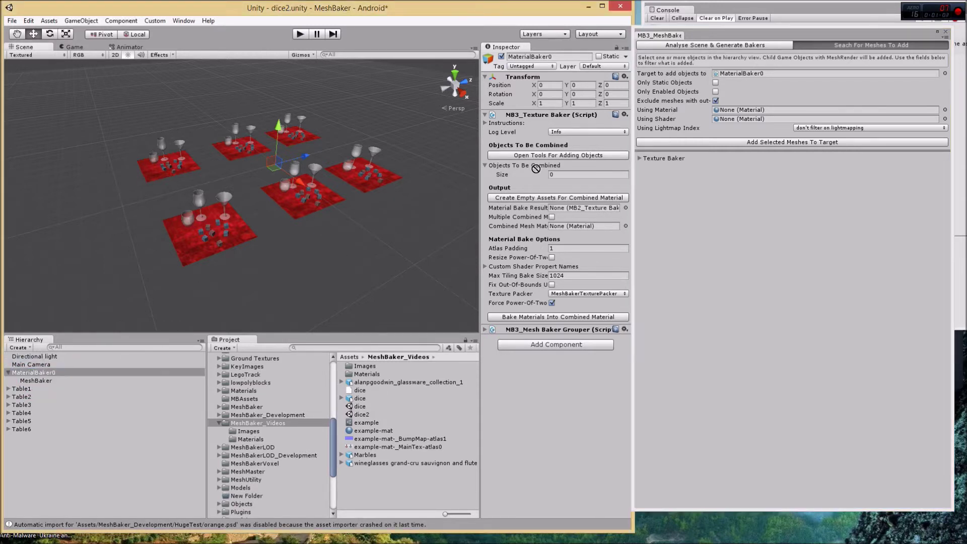
left_click(754, 73)
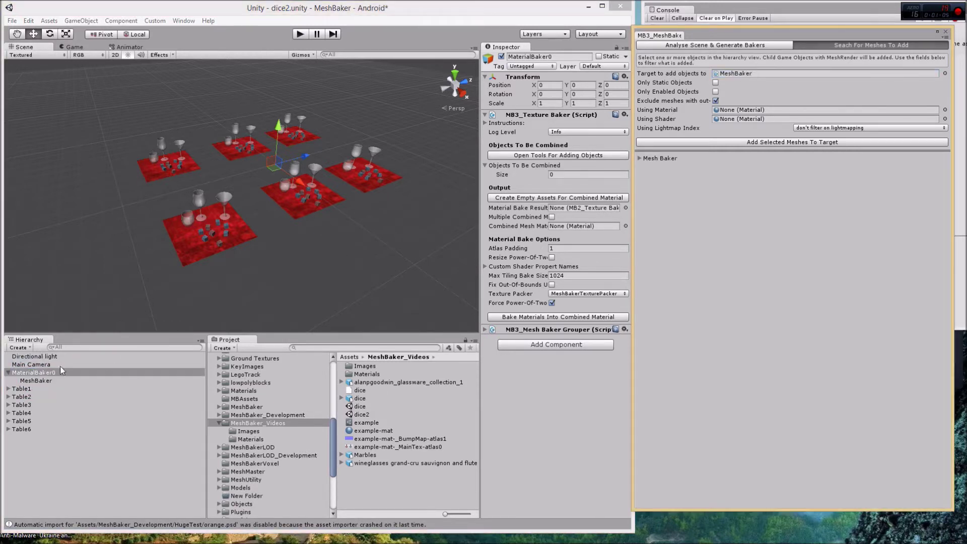
left_click_drag(28, 373, 758, 74)
left_click(21, 388)
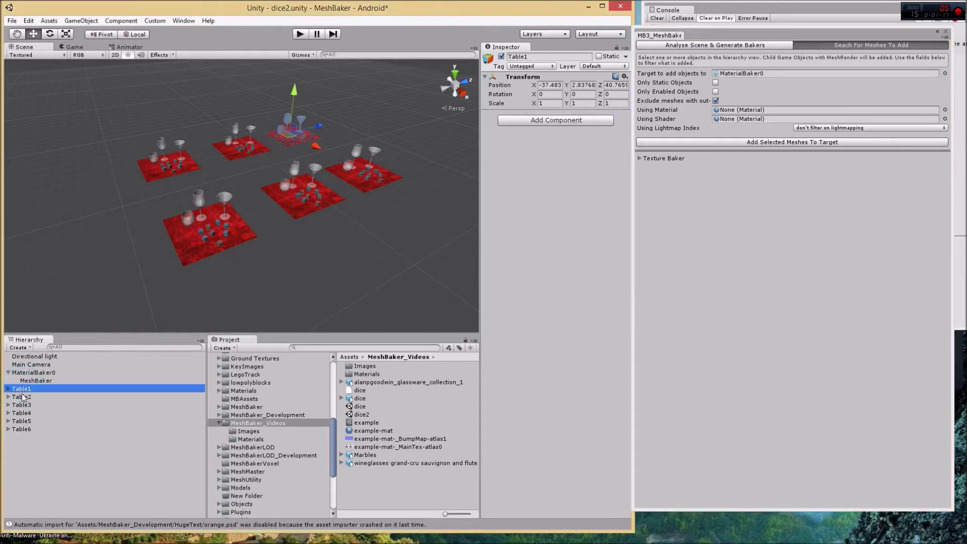
left_click(23, 397, "shift")
left_click(22, 405, "shift")
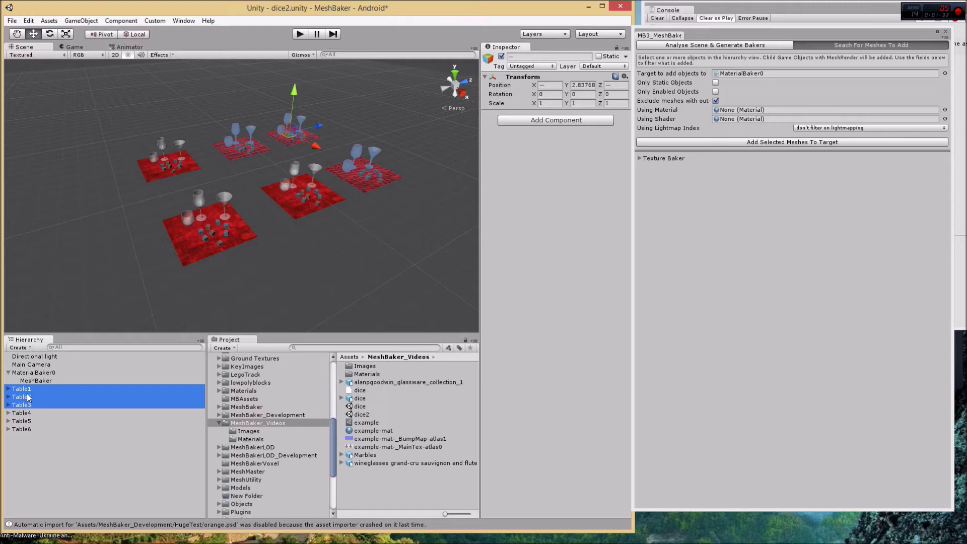
left_click(41, 375)
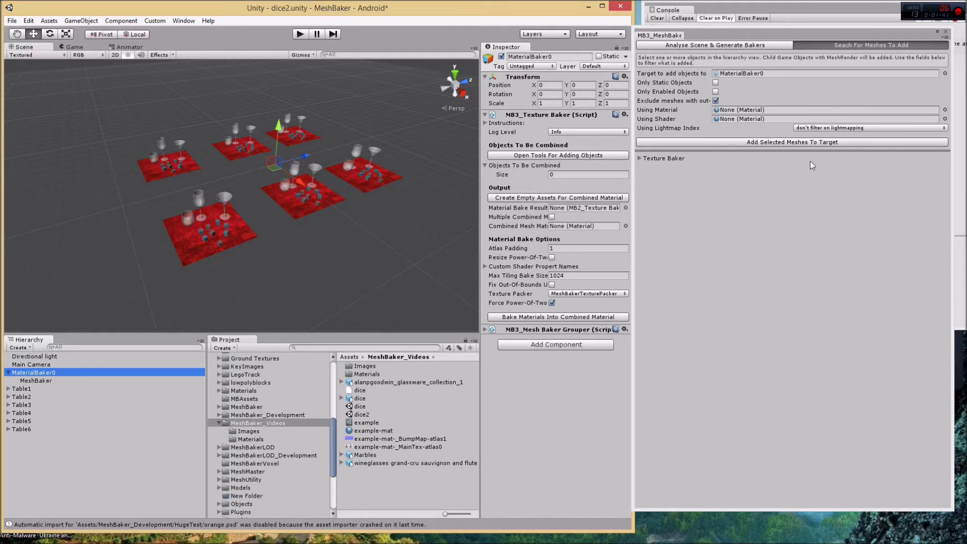
left_click(789, 228)
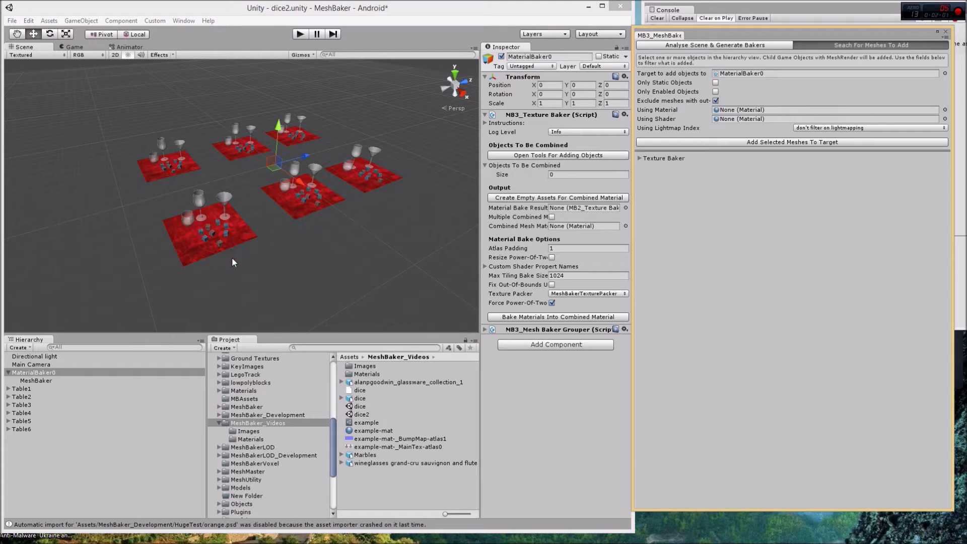
- Filter by the dice-red material and add 18 diceRed meshes from Table1–Table6 to MaterialBaker0
left_click(252, 439)
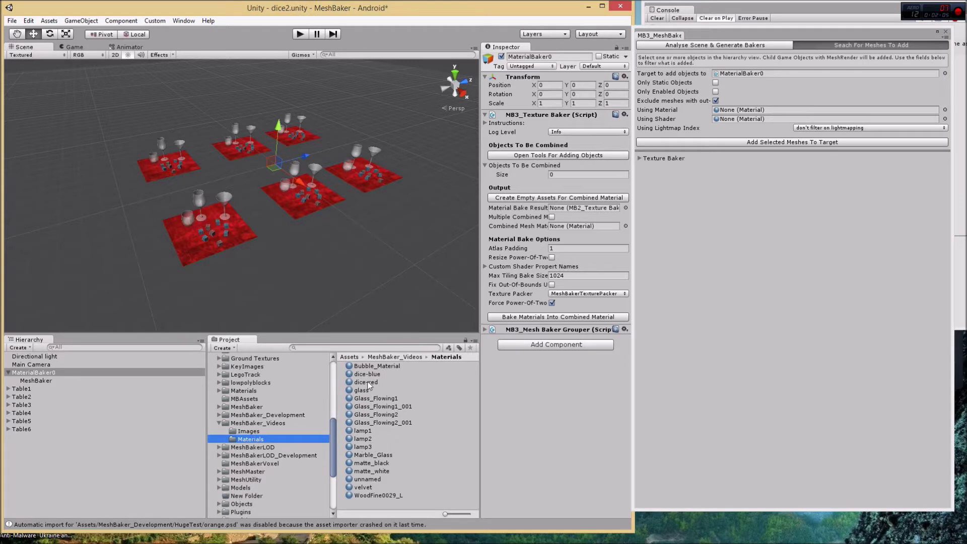
left_click_drag(372, 386, 757, 109)
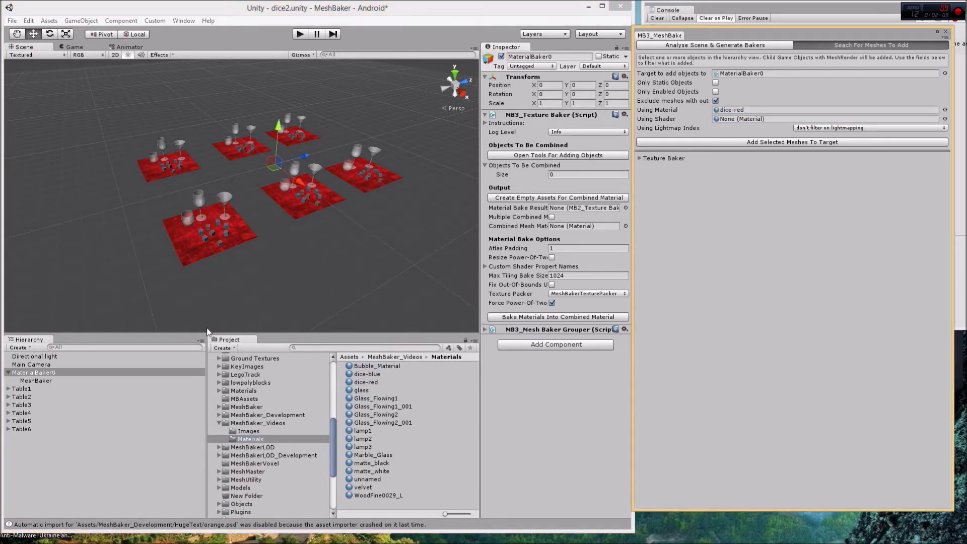
left_click(22, 388)
left_click(28, 397, "shift")
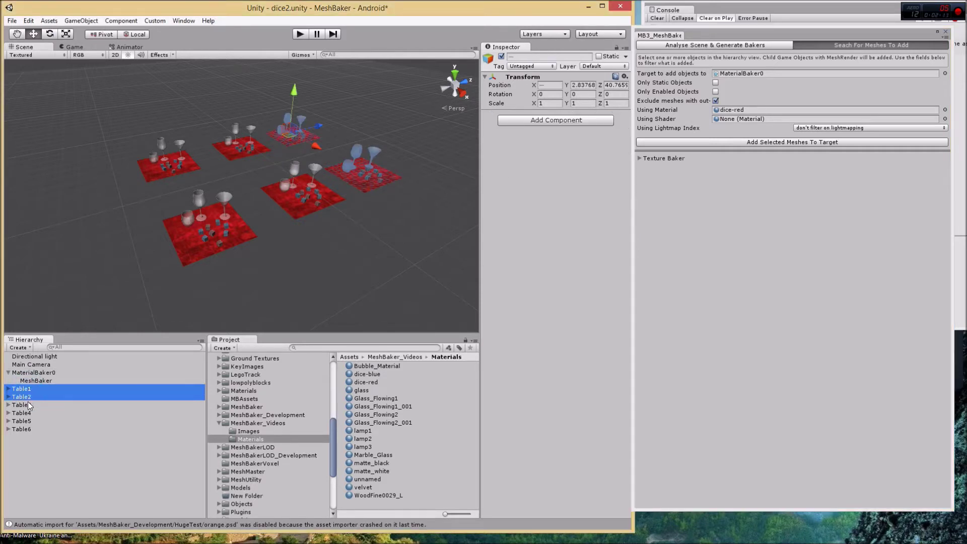
left_click(29, 405, "shift")
left_click(29, 412, "shift")
left_click(29, 421, "shift")
left_click(30, 429, "shift")
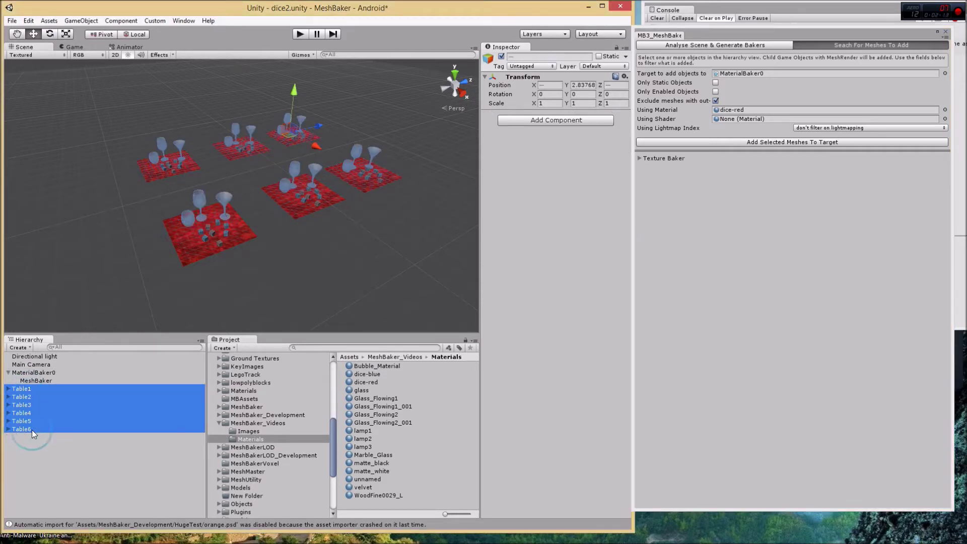
left_click(801, 143)
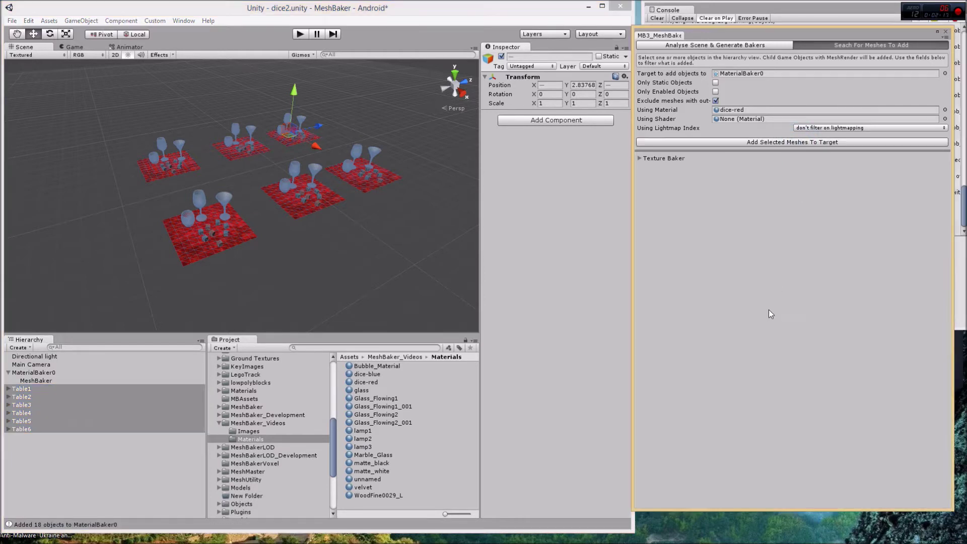
left_click(45, 374)
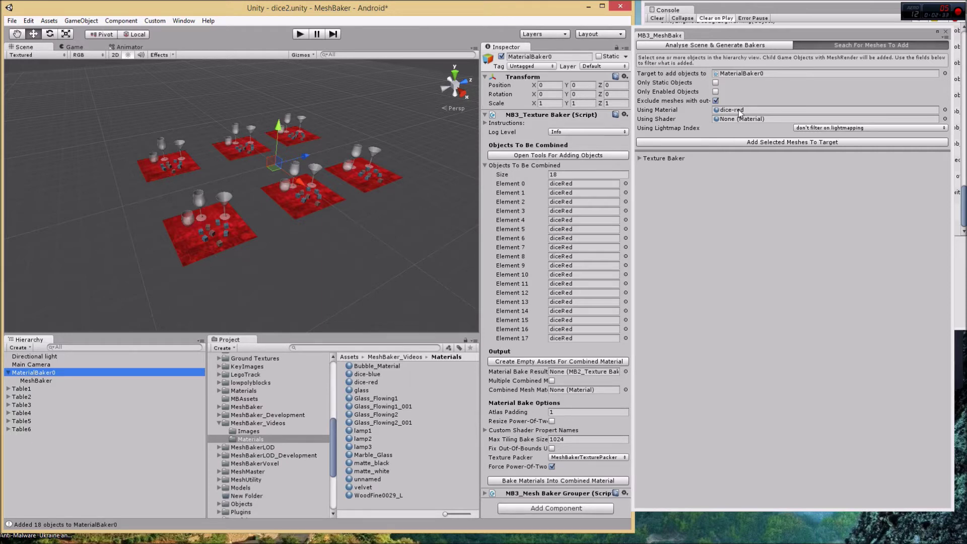
- Filter the mesh search by the dice-red shader and set Using Material to None
left_click_drag(374, 381, 730, 120)
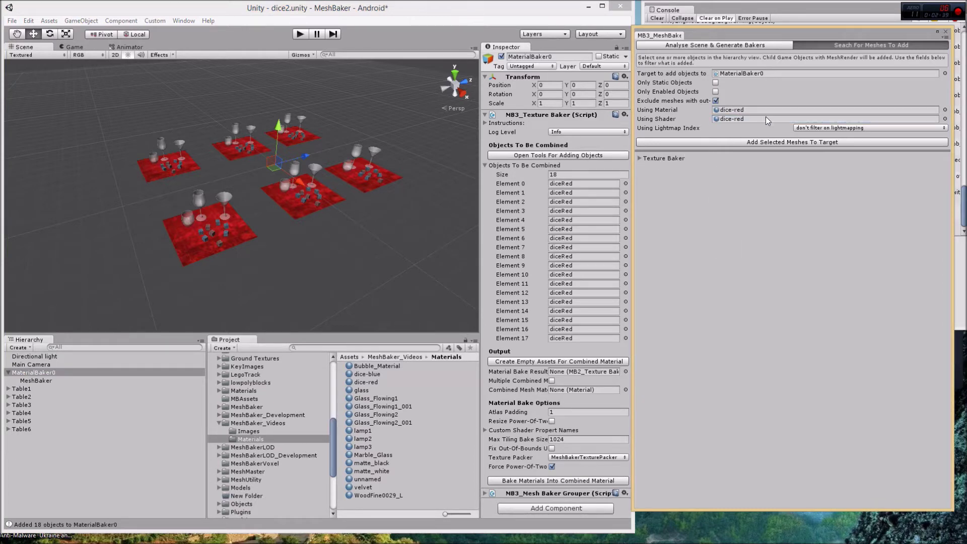
left_click(945, 110)
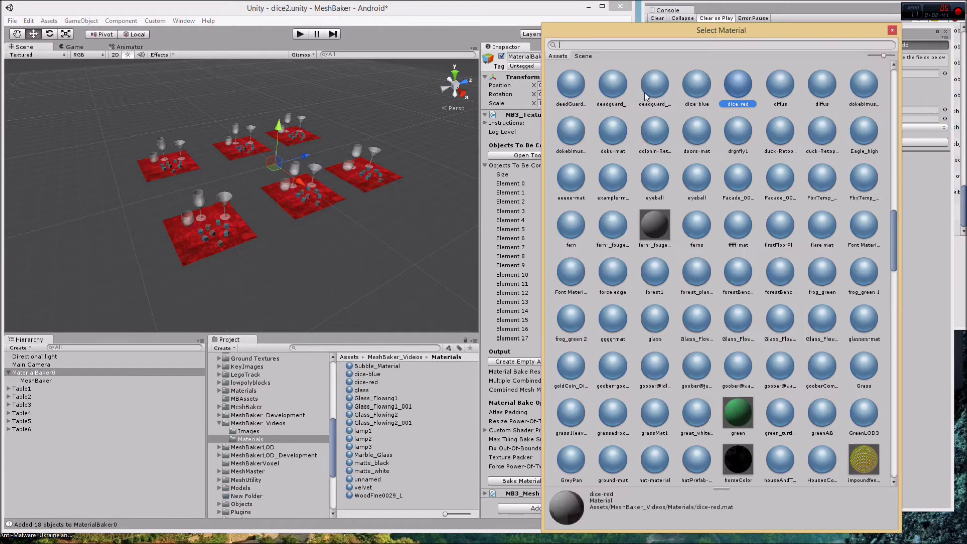
left_click_drag(894, 223, 908, 82)
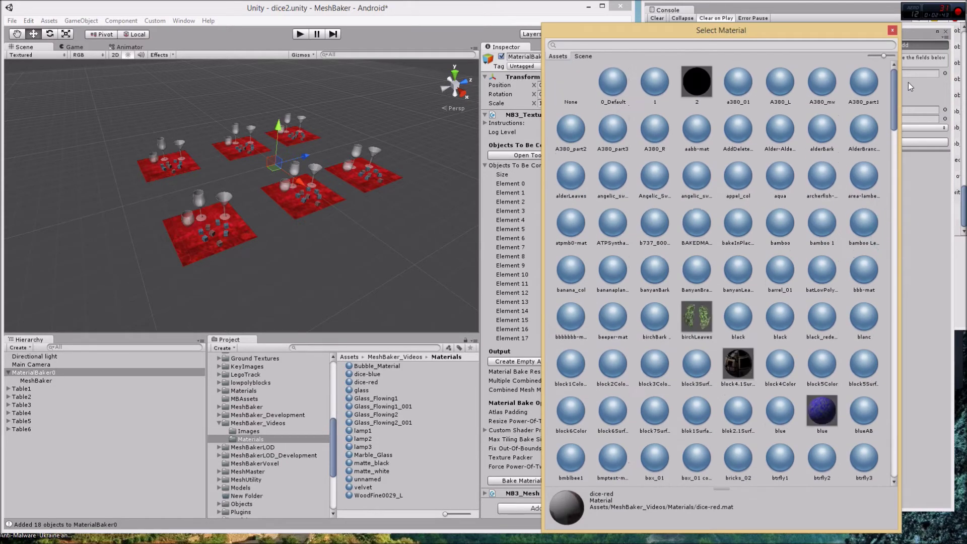
left_click(570, 89)
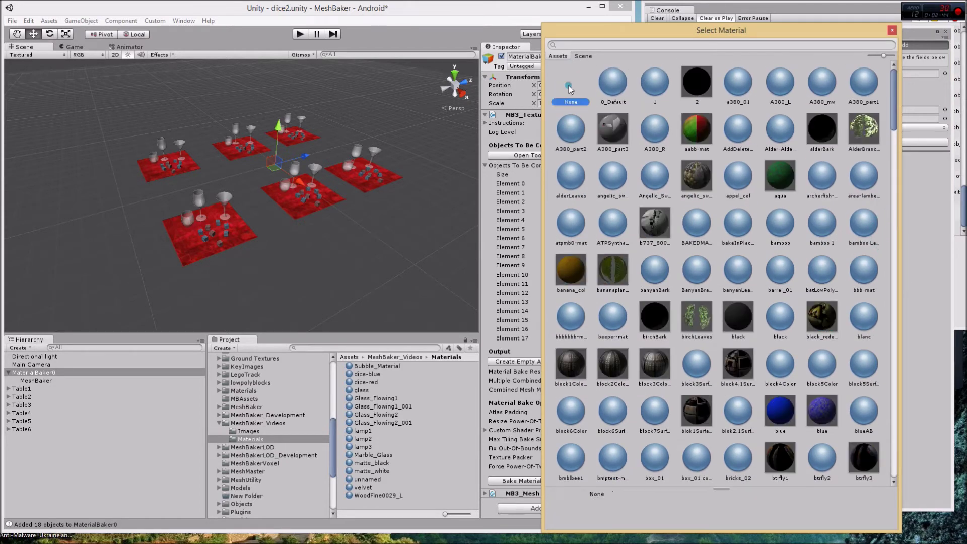
left_click(892, 30)
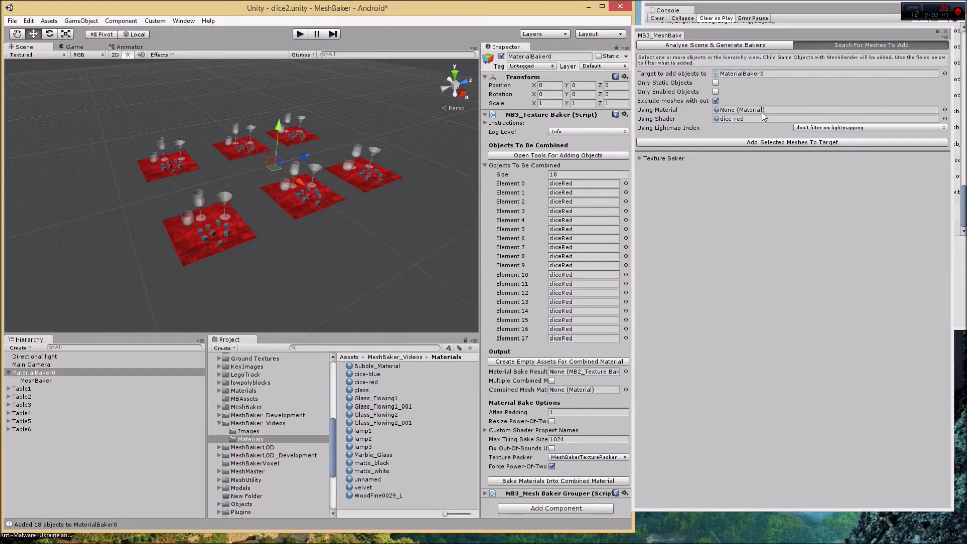
- Add the matching meshes from Table1–Table6, bringing MaterialBaker0 to 54 objects
left_click(25, 389)
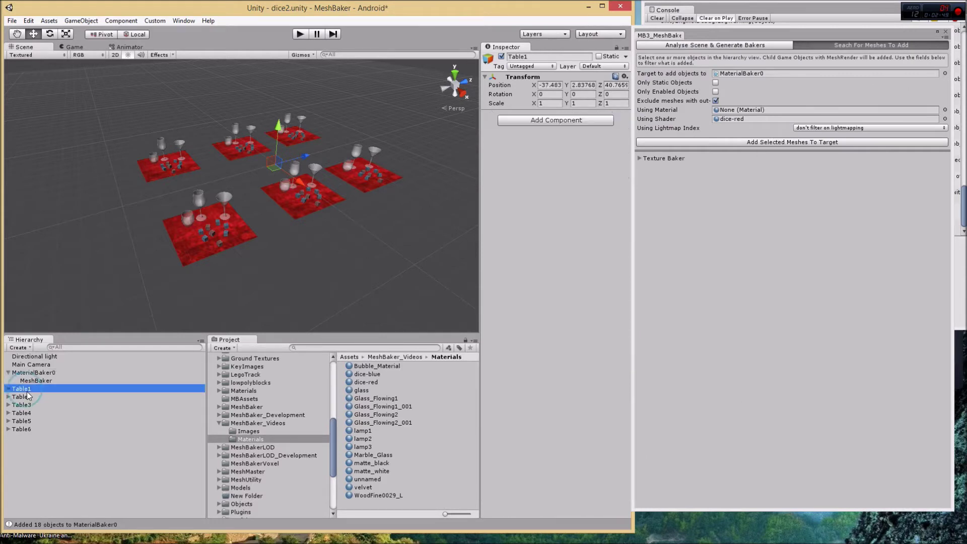
left_click(25, 396, "shift")
left_click(26, 405, "shift")
left_click(29, 412, "shift")
left_click(28, 421, "shift")
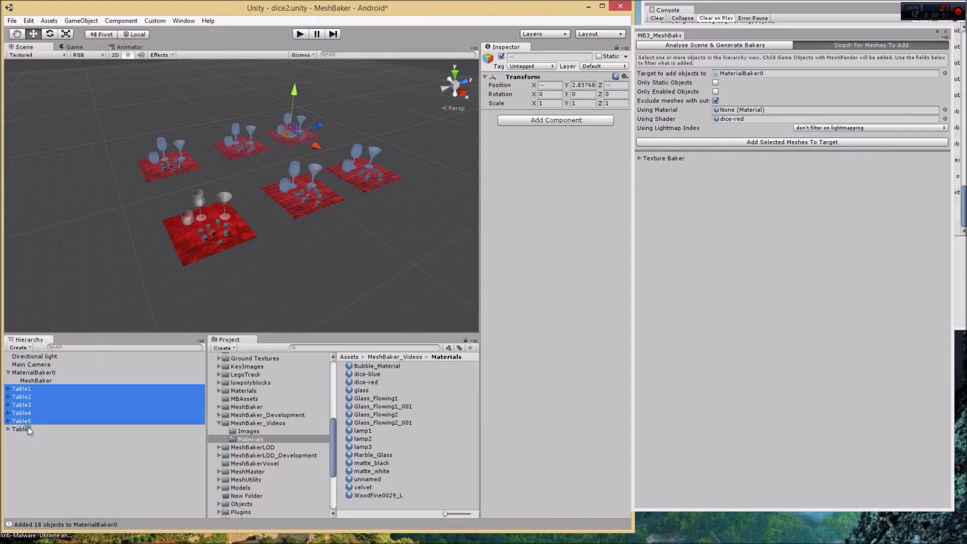
left_click(28, 429, "shift")
left_click(792, 143)
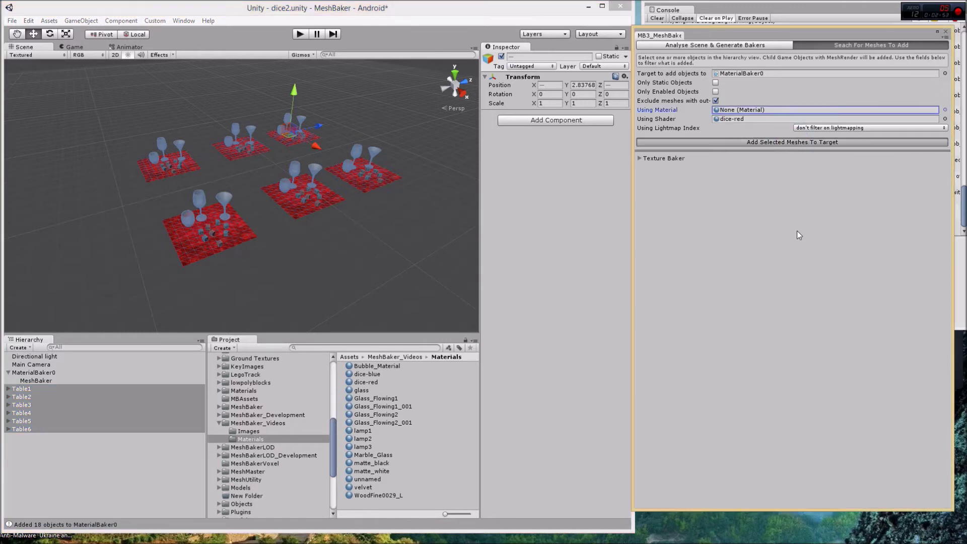
left_click(44, 372)
scroll(622, 197, "down", 5)
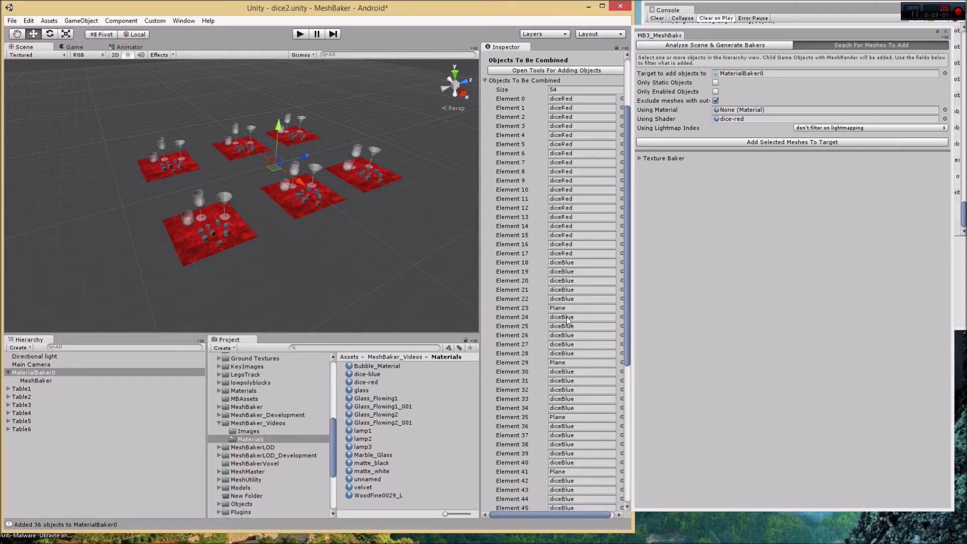
left_click_drag(625, 328, 652, 262)
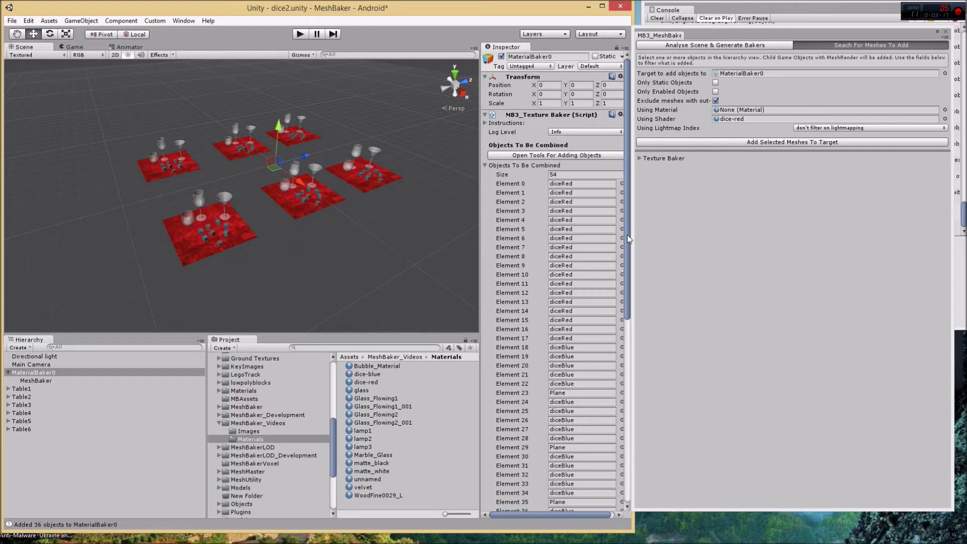
left_click_drag(627, 235, 642, 404)
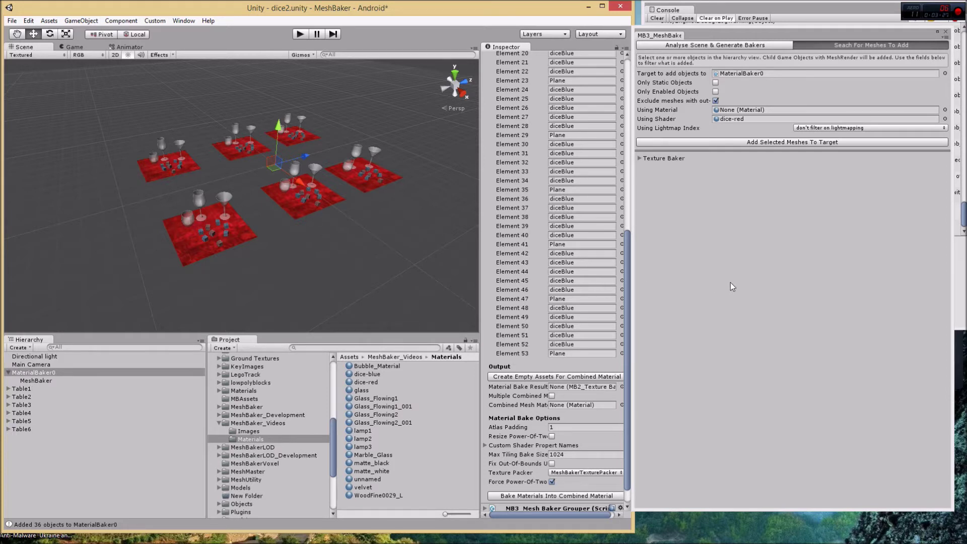
left_click(743, 44)
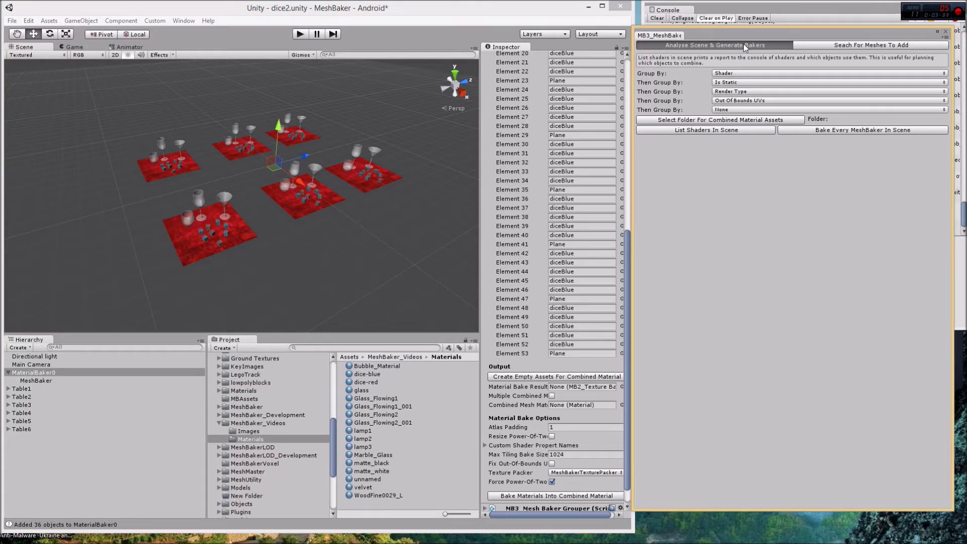
- List the shaders in the scene and group the report by Material instead of Shader
mouse_move(748, 32)
left_mouse_down()
mouse_move(752, 17)
mouse_move(751, 31)
left_mouse_up()
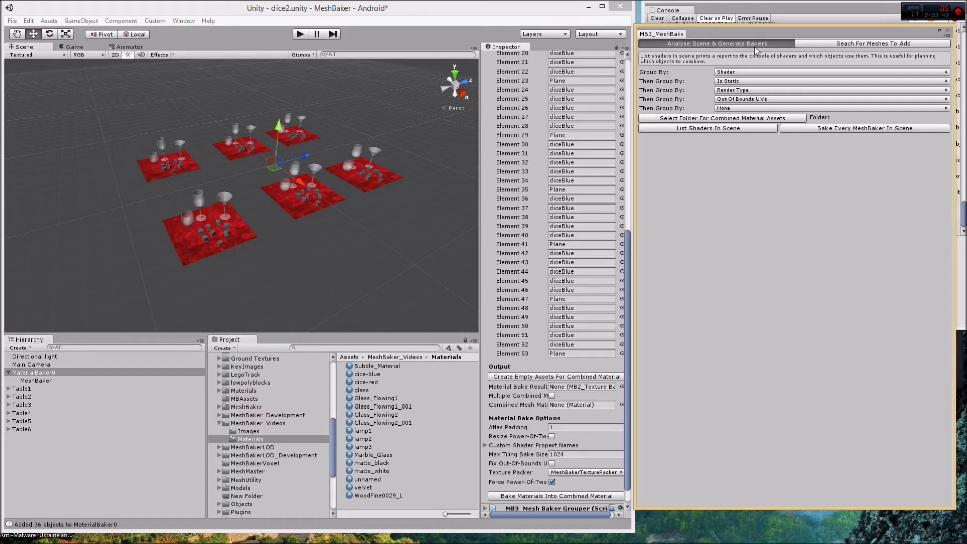
left_click(744, 129)
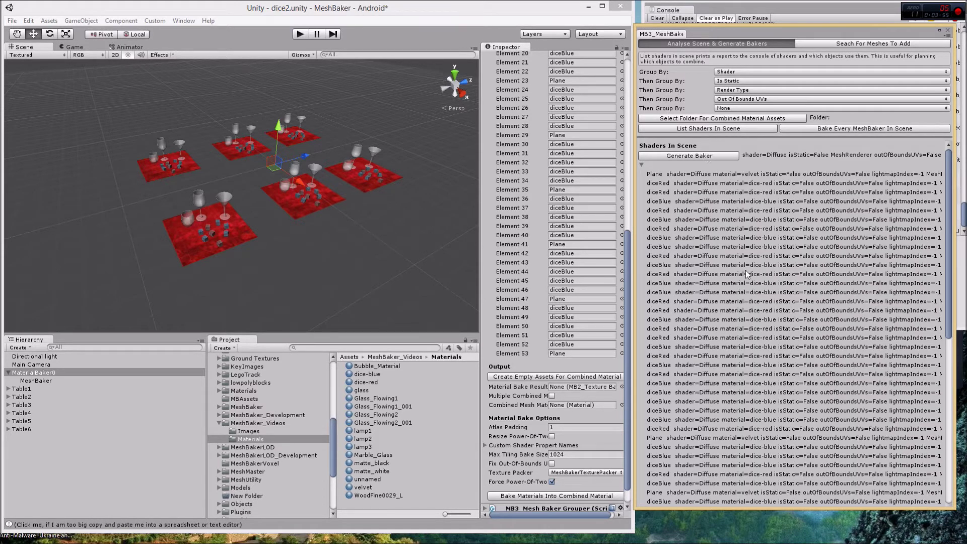
left_click(731, 73)
left_click(744, 105)
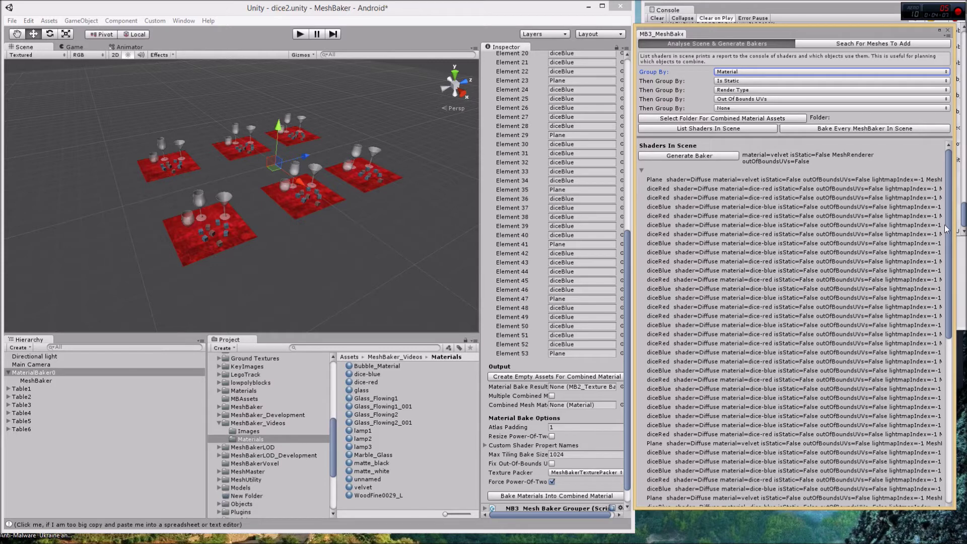
left_click_drag(949, 231, 935, 295)
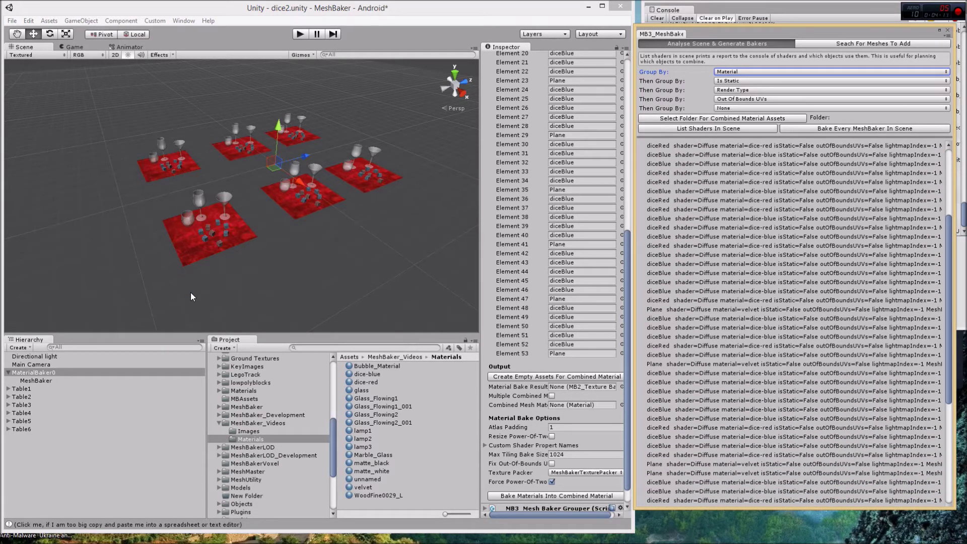
left_click(725, 130)
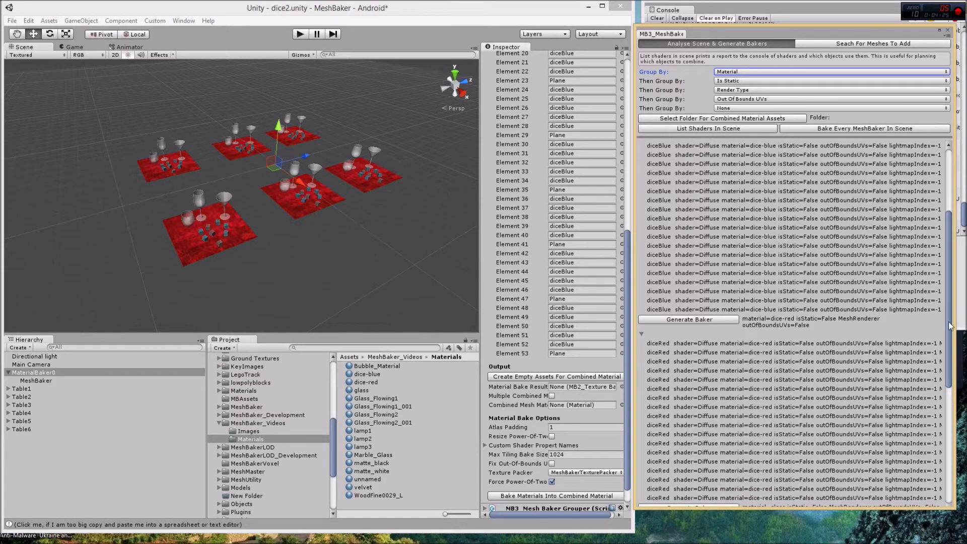
left_click_drag(950, 324, 951, 246)
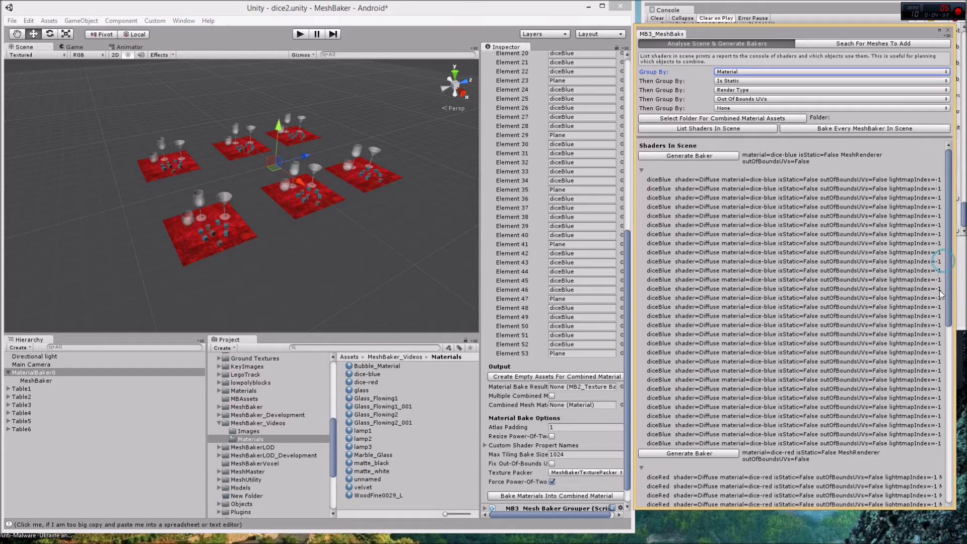
scroll(940, 393, "down", 10)
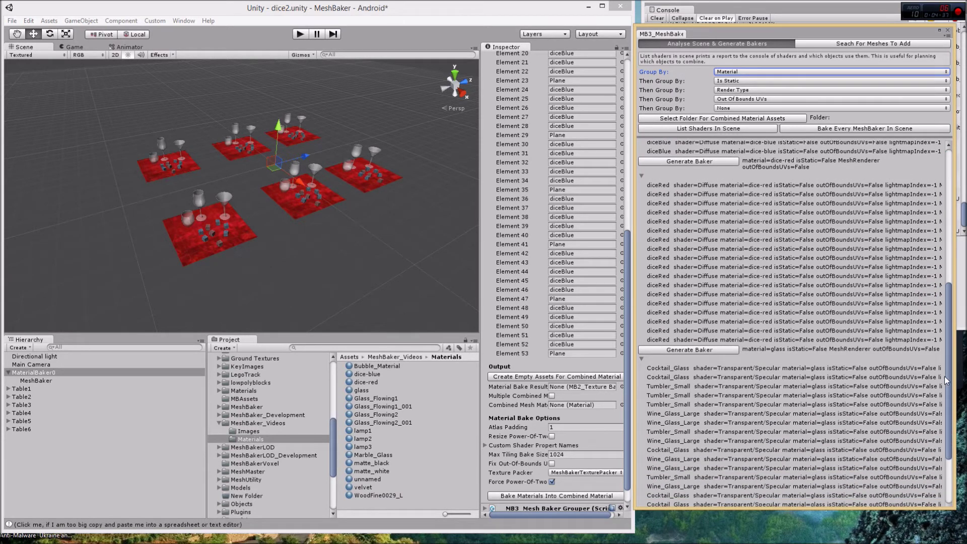
scroll(948, 383, "down", 5)
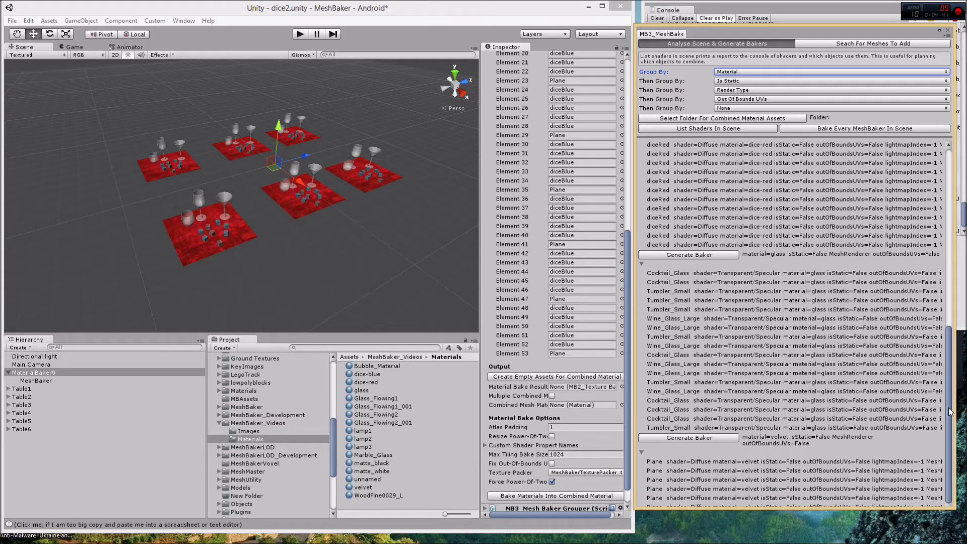
scroll(937, 403, "up", 20)
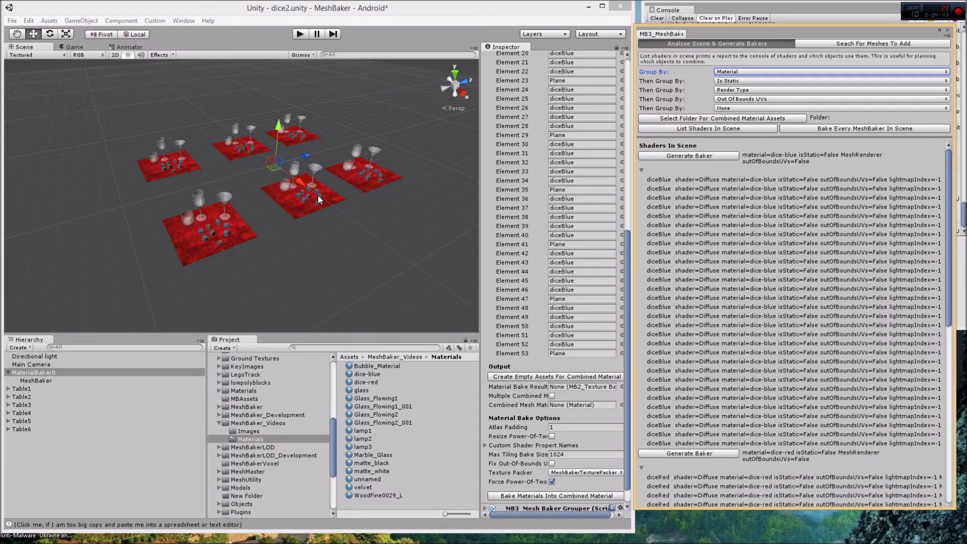
left_click(22, 388)
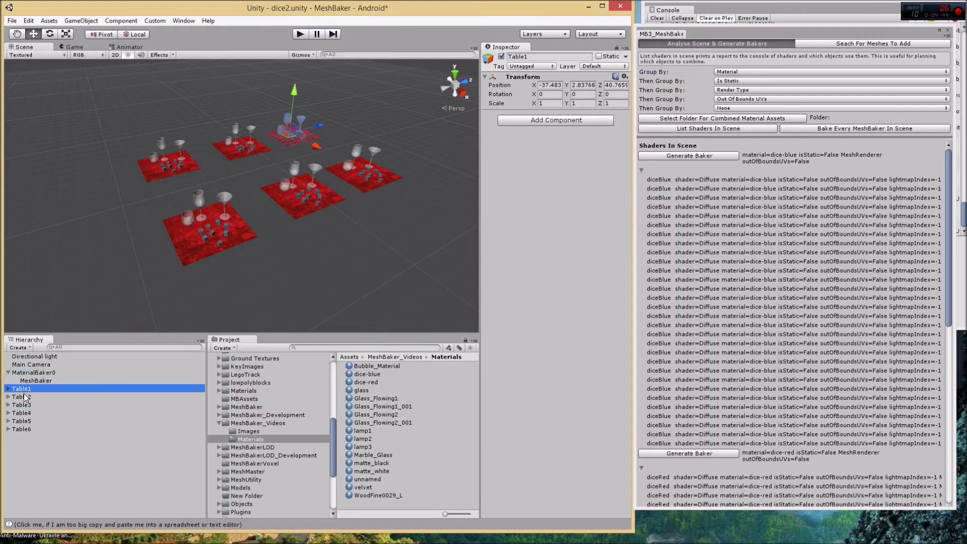
left_click(23, 395, "shift")
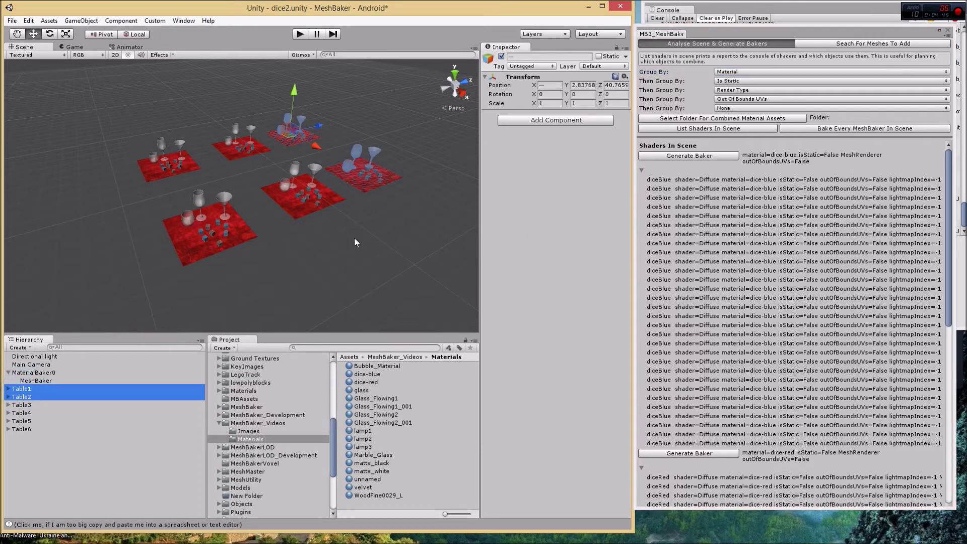
- Make Table1 and Table2, including their children, static
left_click(599, 56)
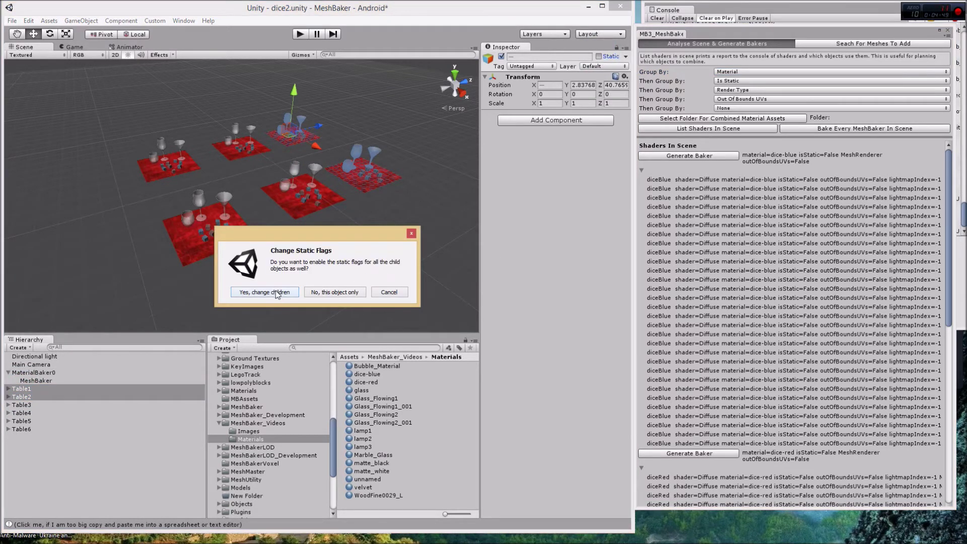
left_click(276, 294)
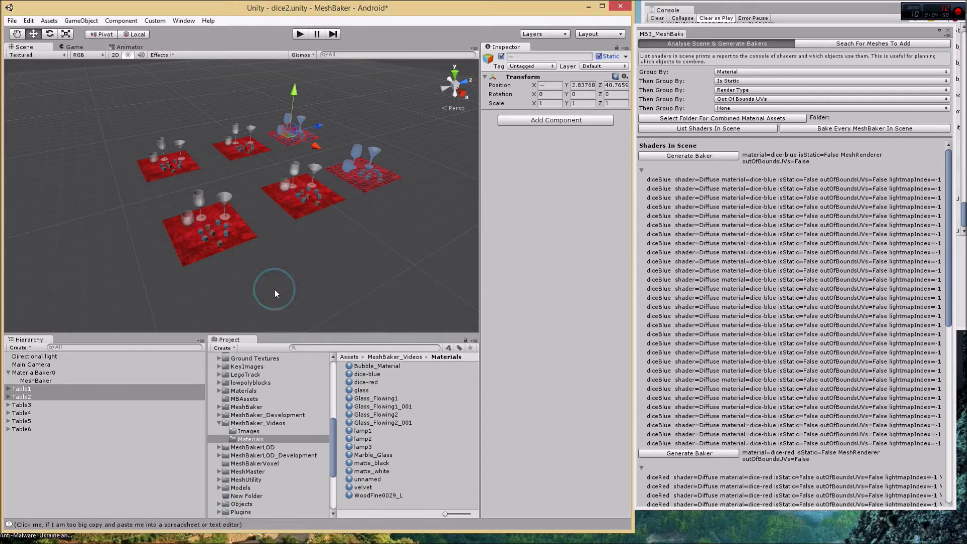
left_click(776, 29)
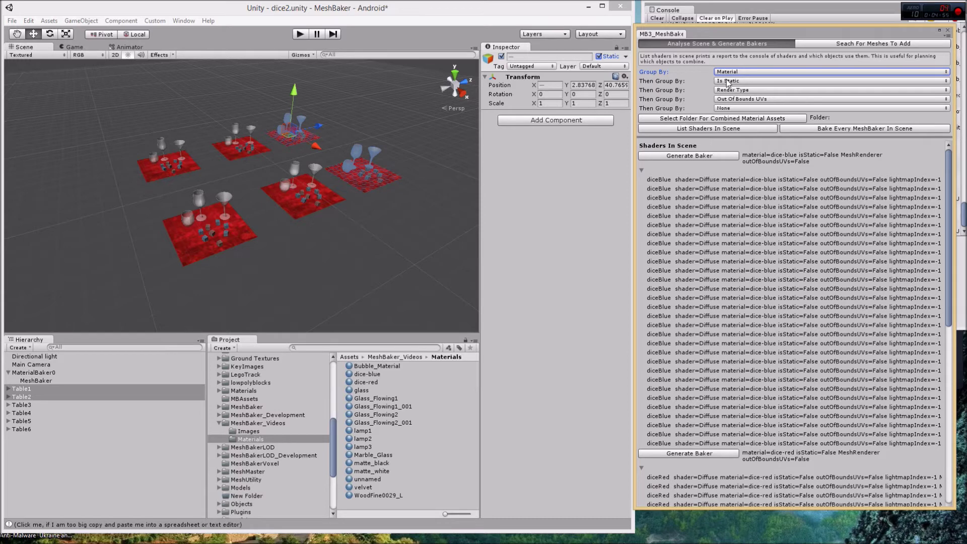
- Refresh the shader report and generate bakers for the non-static and static dice-blue groups
left_click(727, 129)
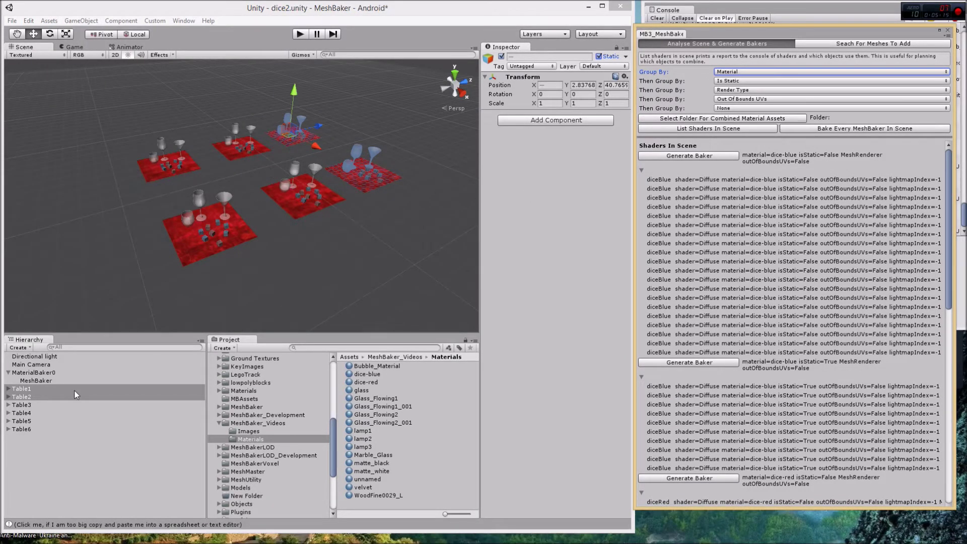
left_click(709, 157)
left_click(720, 362)
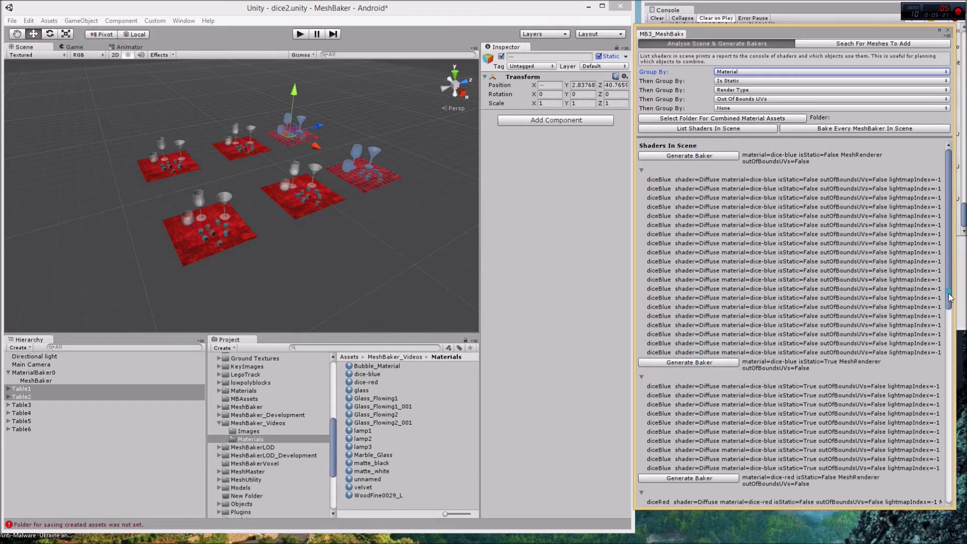
- Generate a baker for the dice-red group, then scroll the report back to the top
left_click_drag(949, 297, 949, 359)
left_click(714, 343)
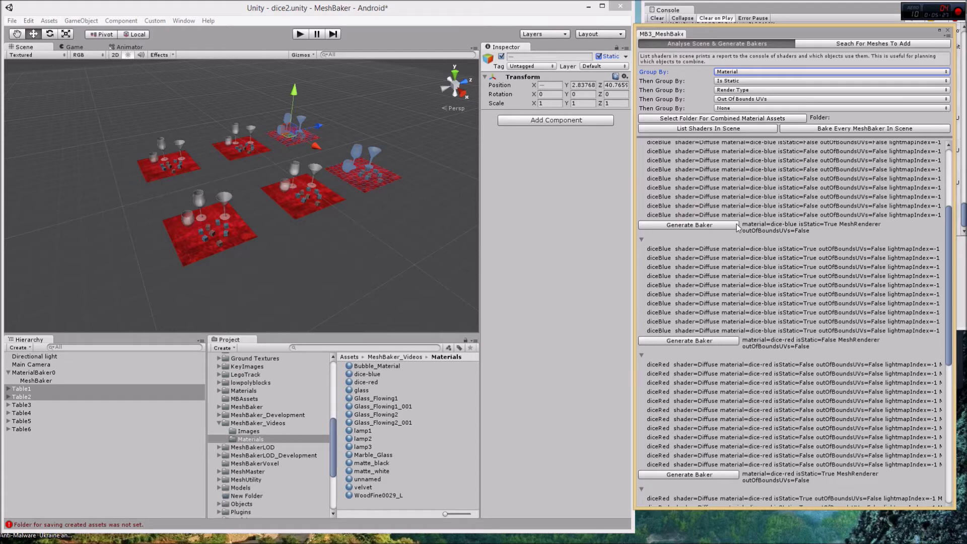
left_click_drag(949, 280, 949, 218)
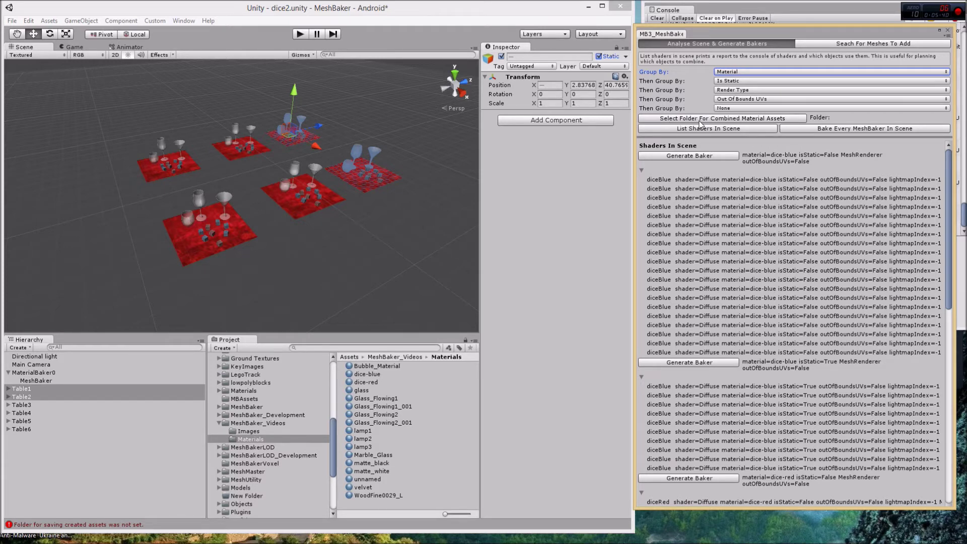
- Set the folder for combined material assets to Assets/_Experiment
left_click(700, 119)
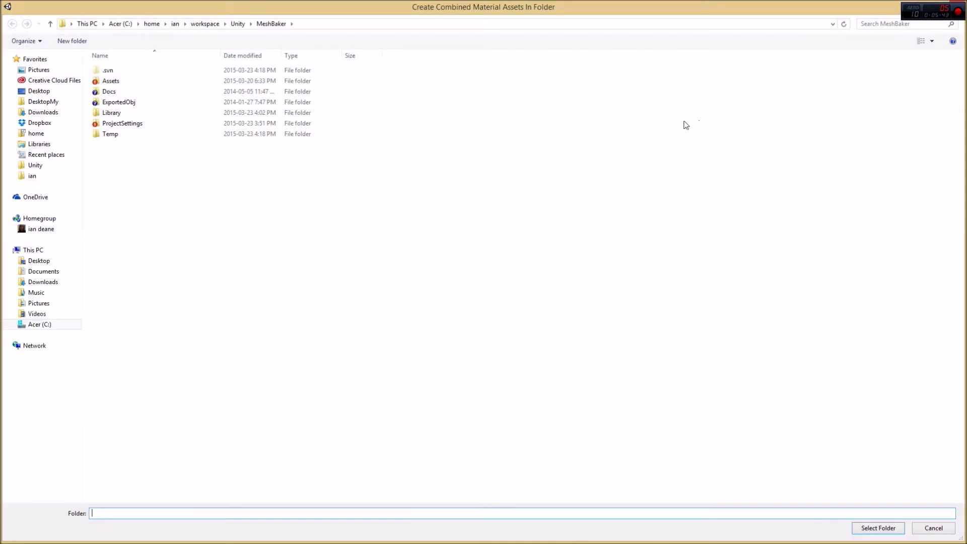
left_click(111, 81)
double_click(113, 81)
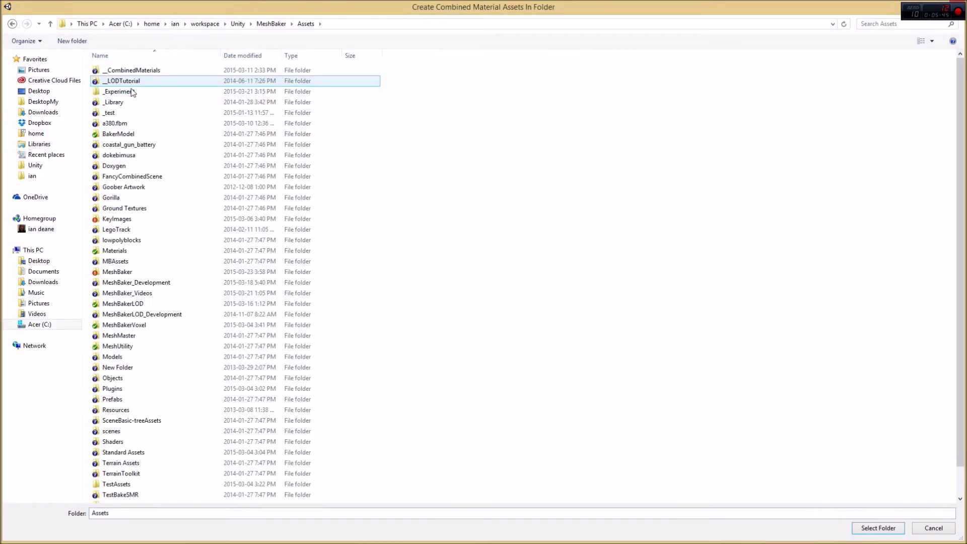
left_click(131, 91)
left_click(879, 528)
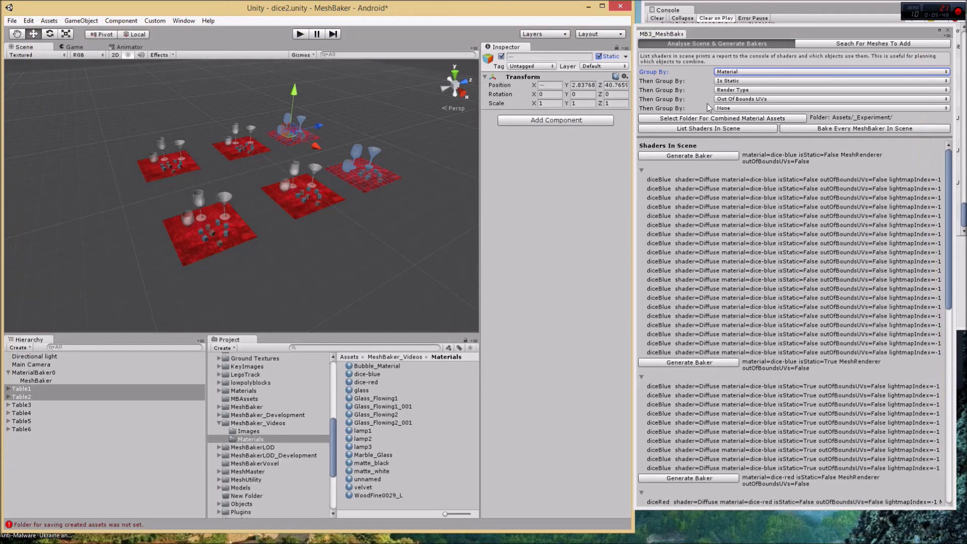
- Generate three MeshBaker-Diffuse-LM-1 bakers for the dice groups and inspect each one's objects
left_click(705, 157)
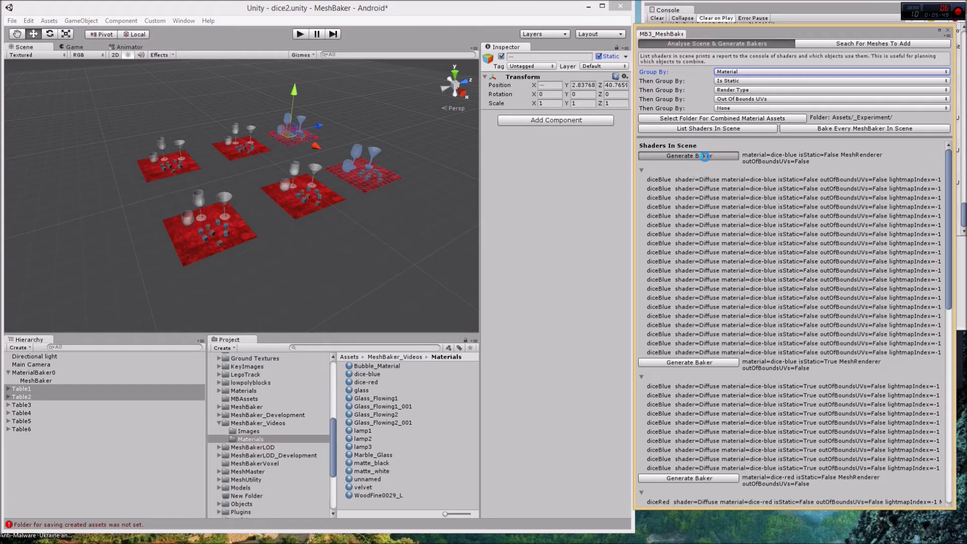
left_click(718, 362)
left_click(710, 479)
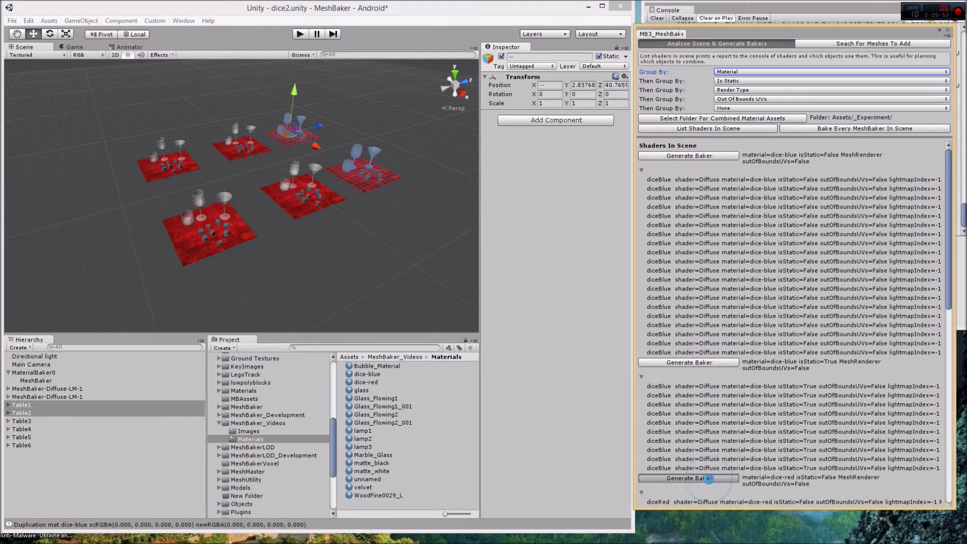
left_click(31, 389)
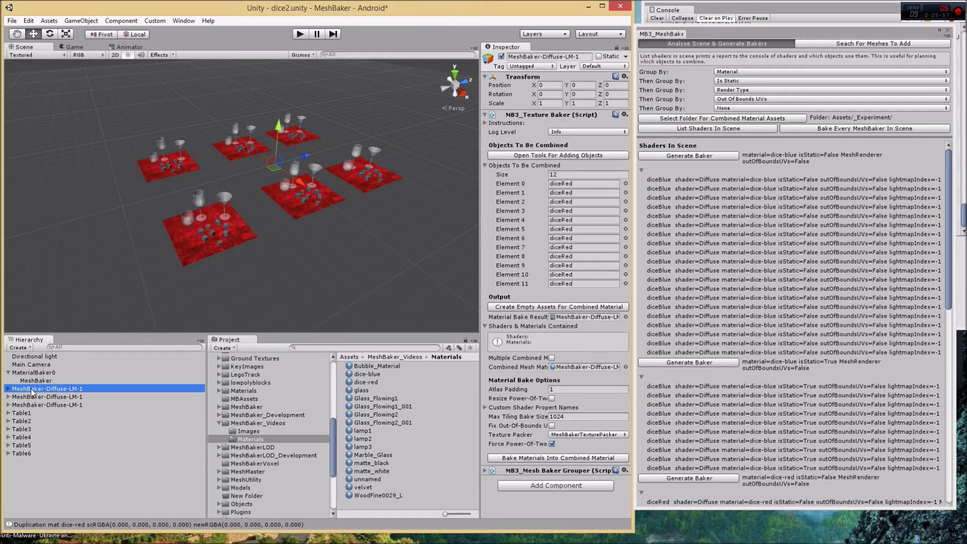
left_click(44, 397)
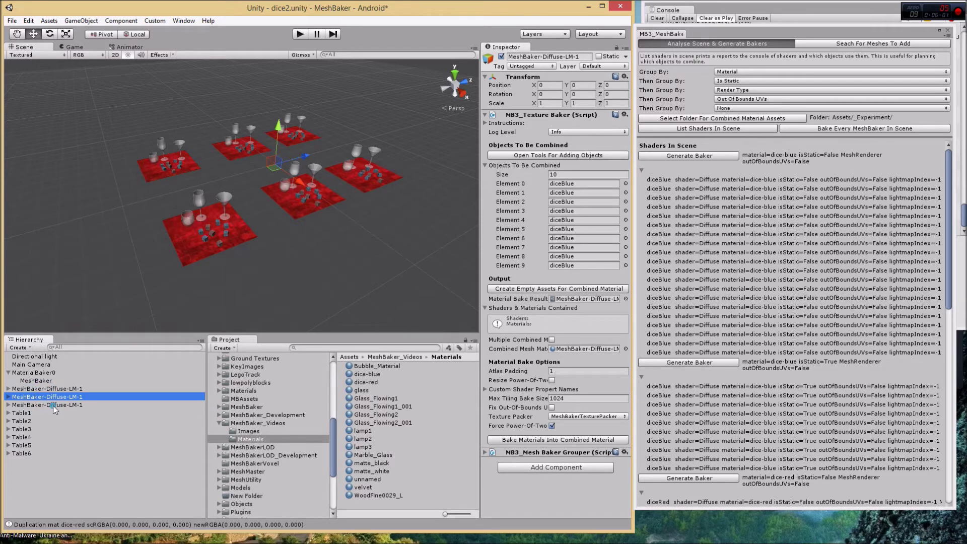
left_click(53, 405)
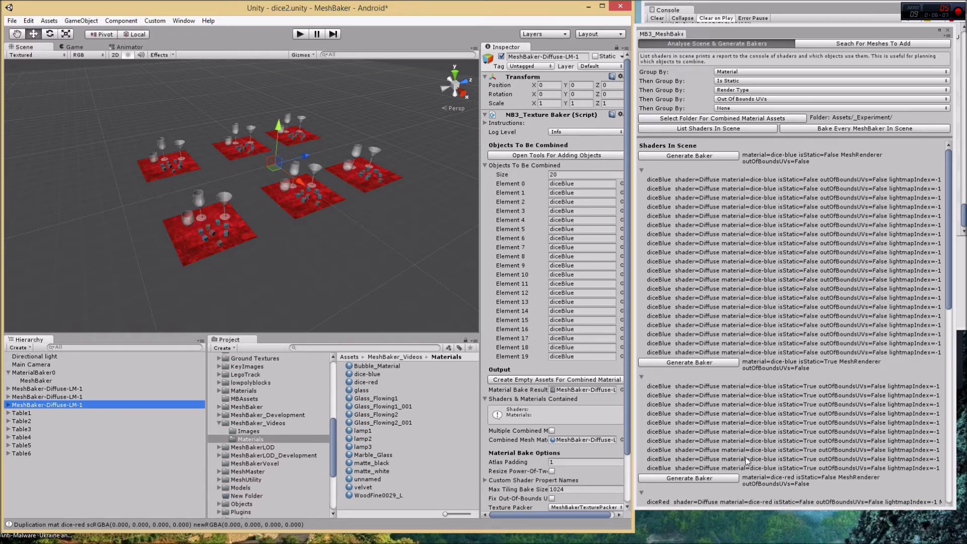
left_click(943, 277)
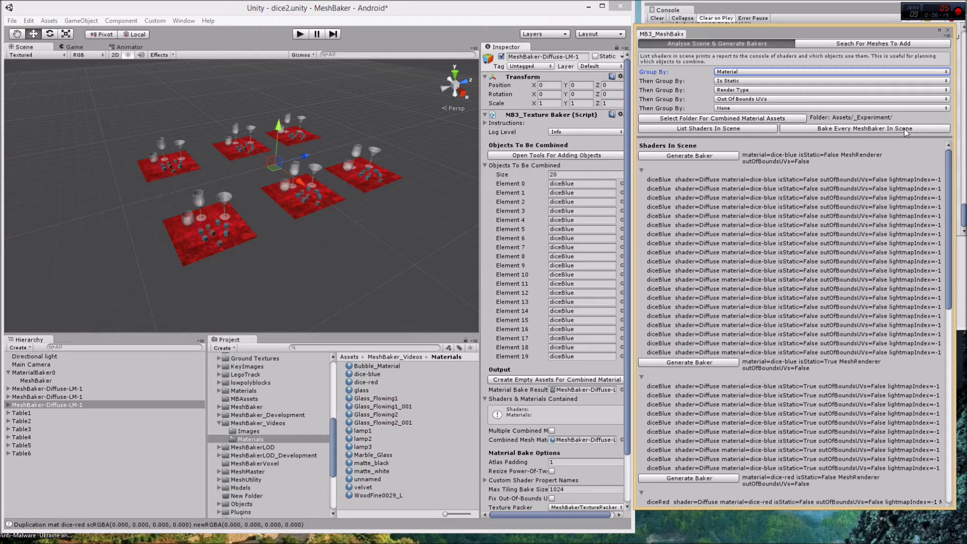
left_click(36, 375)
- Delete MaterialBaker0 from the Hierarchy
right_click(36, 375)
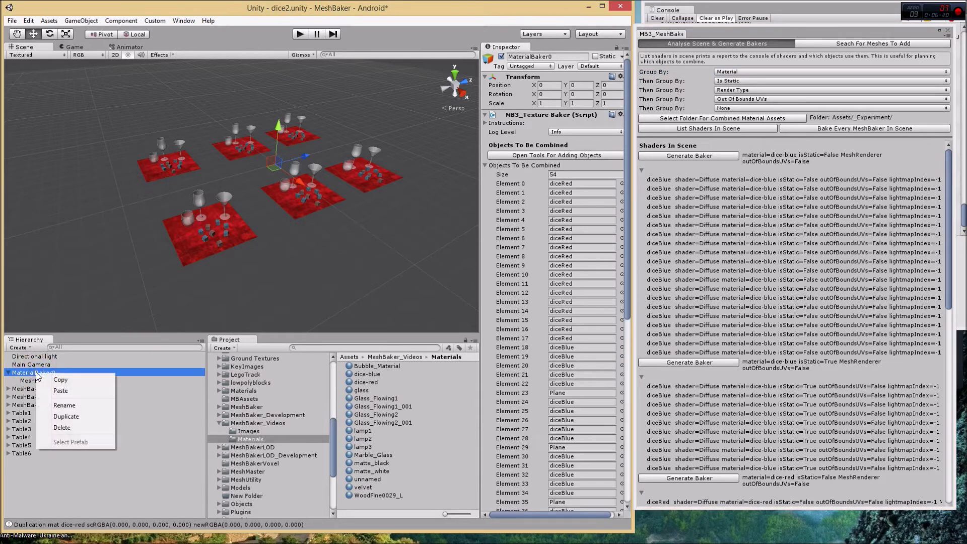
left_click(62, 427)
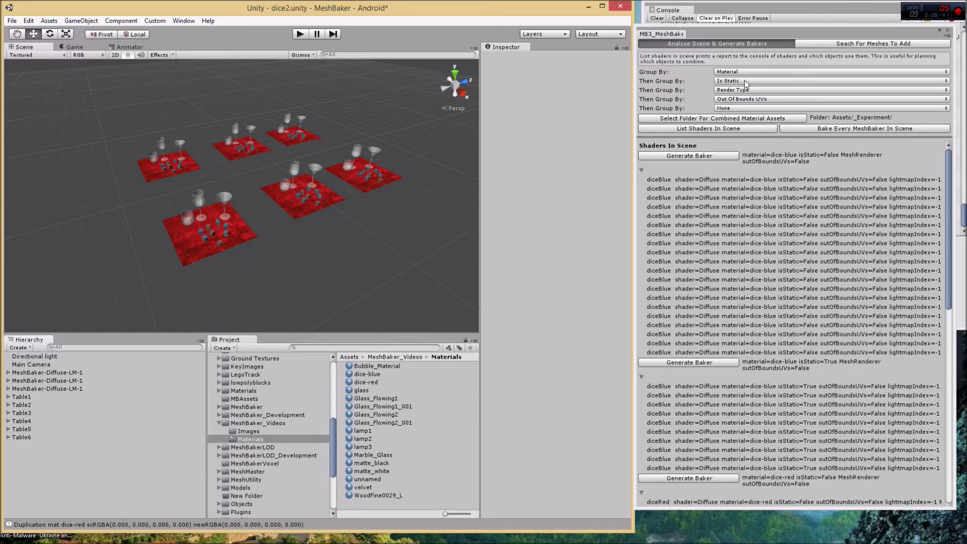
- Group the report by Shader alone and refresh it, showing Diffuse and Transparent/Specular groups
left_click(746, 72)
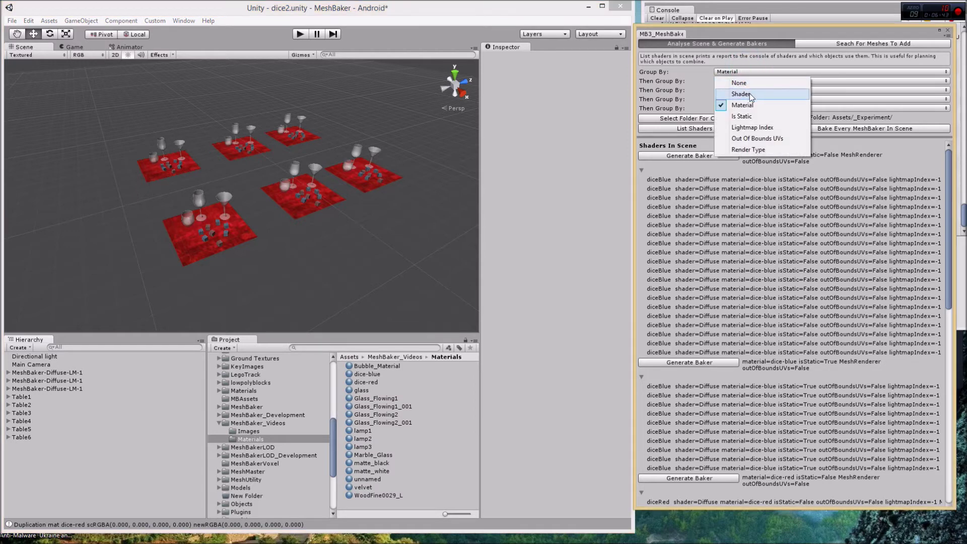
left_click(751, 95)
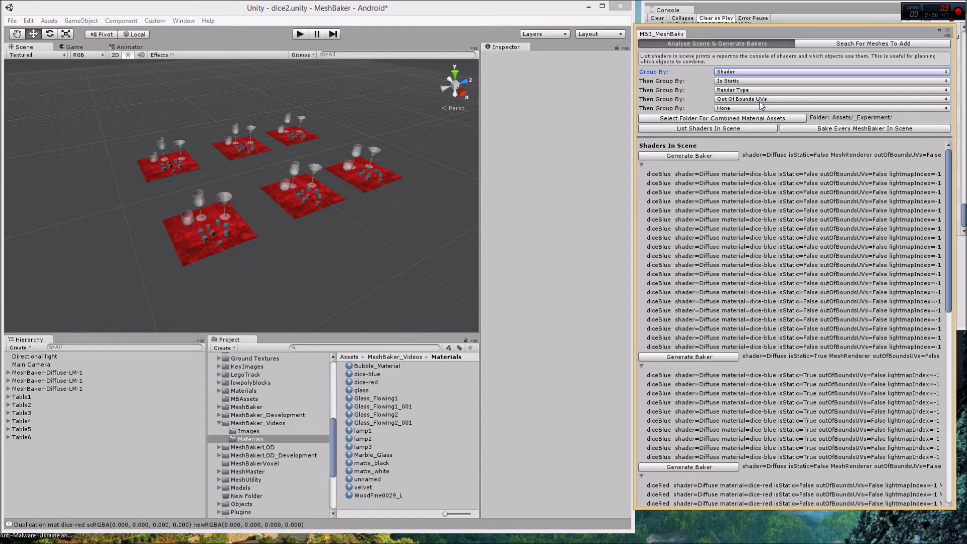
left_click(760, 99)
left_click(759, 108)
left_click(756, 90)
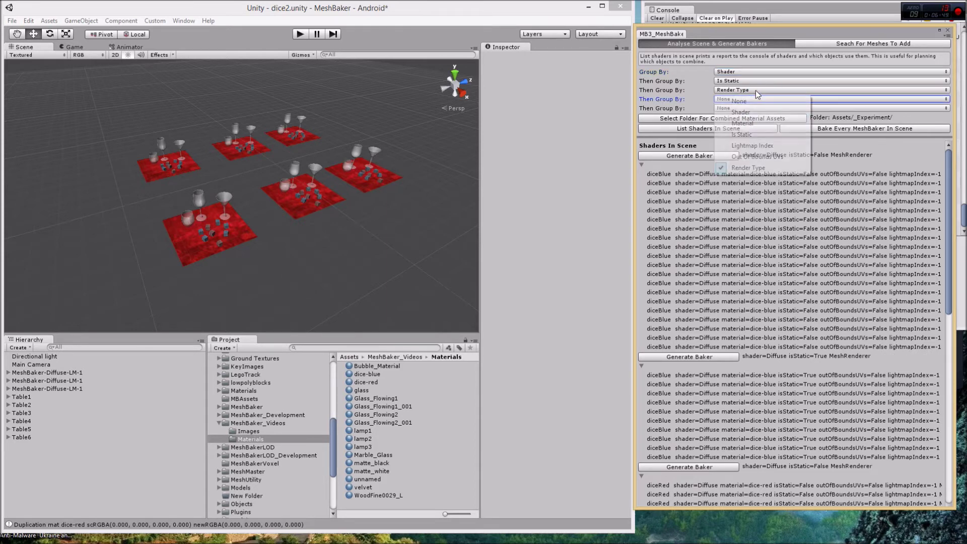
left_click(757, 101)
left_click(759, 89)
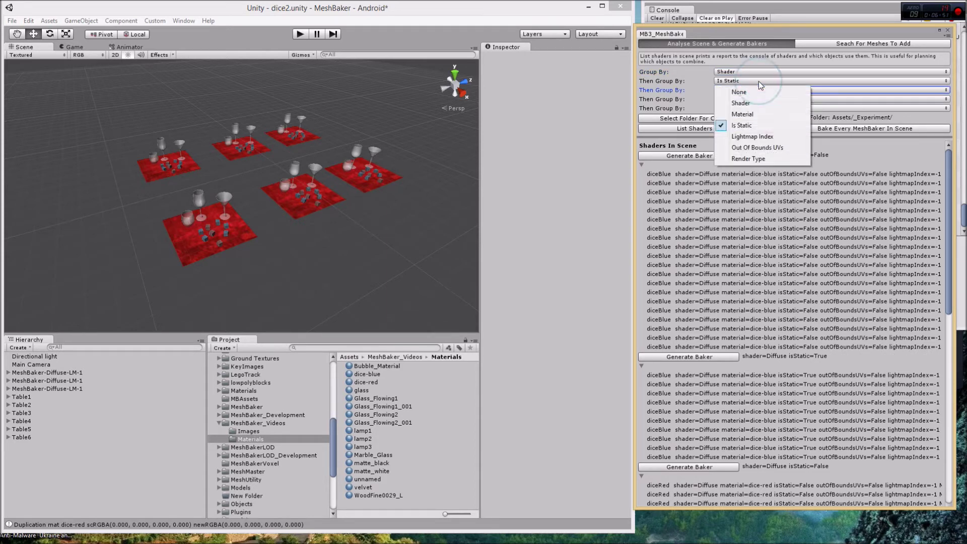
left_click(758, 92)
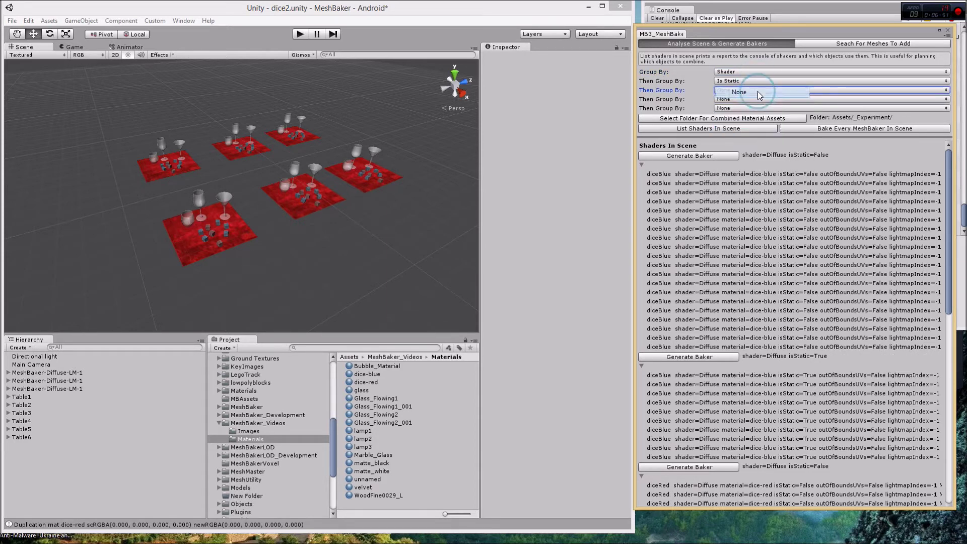
left_click(731, 128)
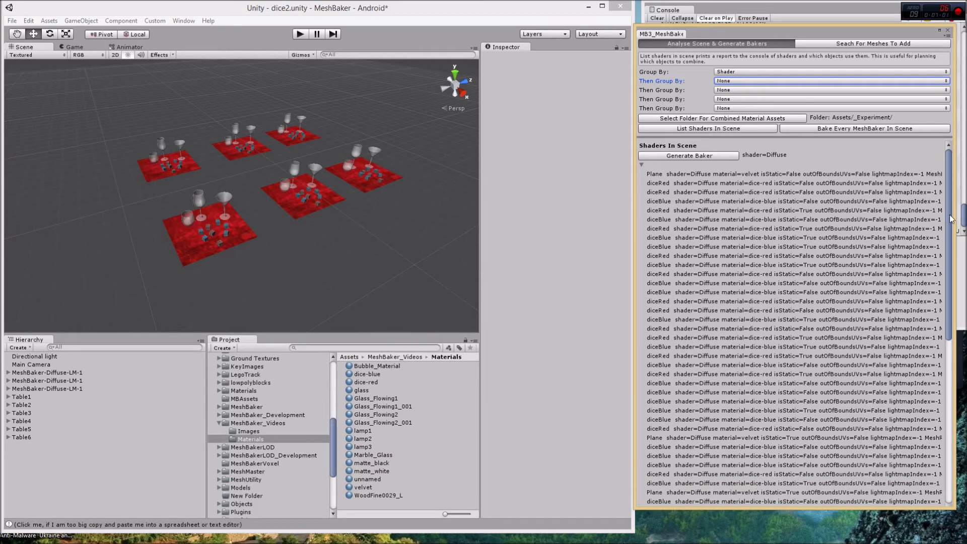
left_click_drag(950, 219, 947, 408)
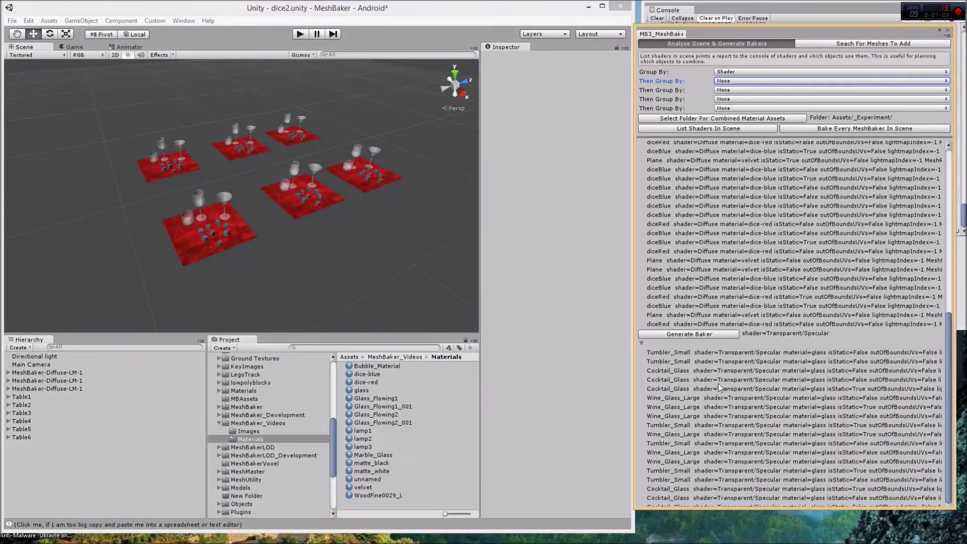
- Delete the three old MeshBaker-Diffuse-LM-1 bakers from the Hierarchy
left_click(46, 373)
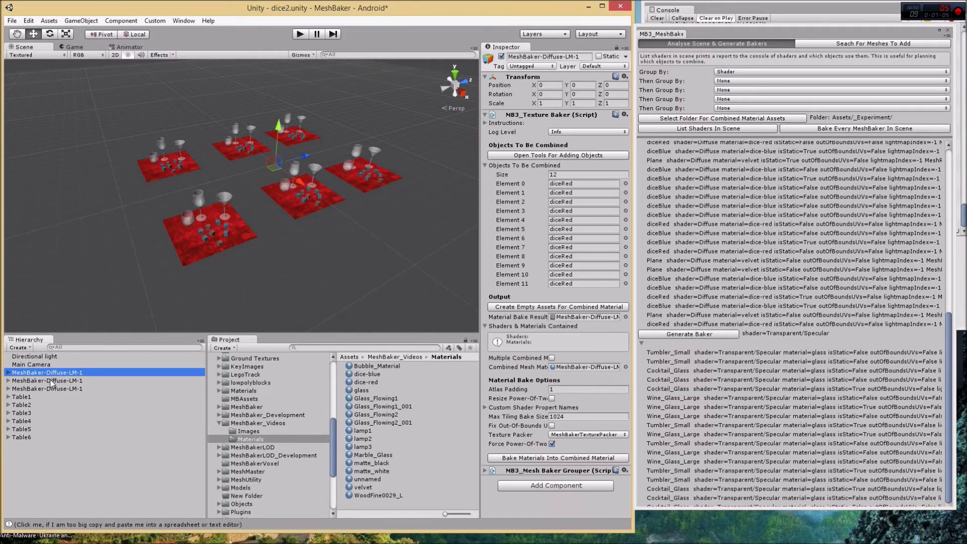
left_click(51, 381, "shift")
left_click(50, 389, "shift")
right_click(54, 376)
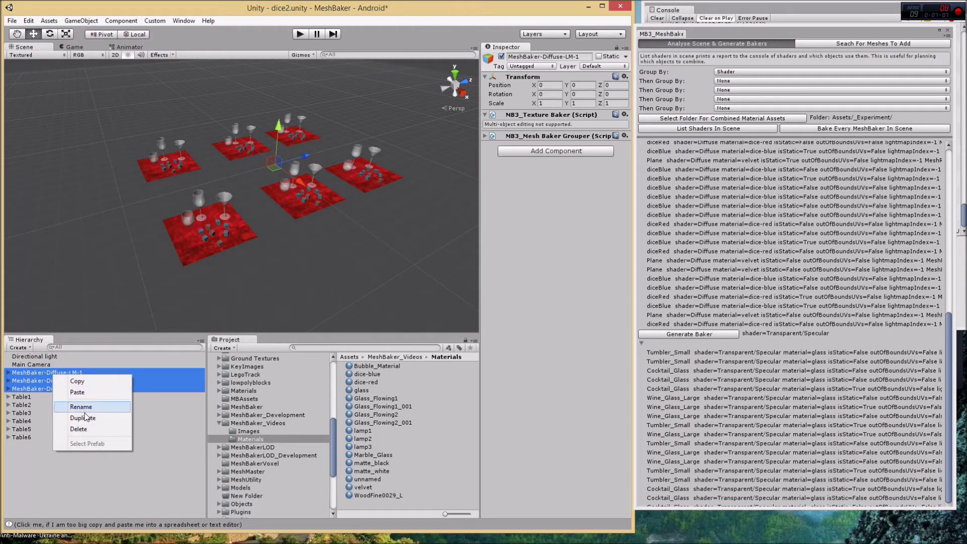
left_click(91, 429)
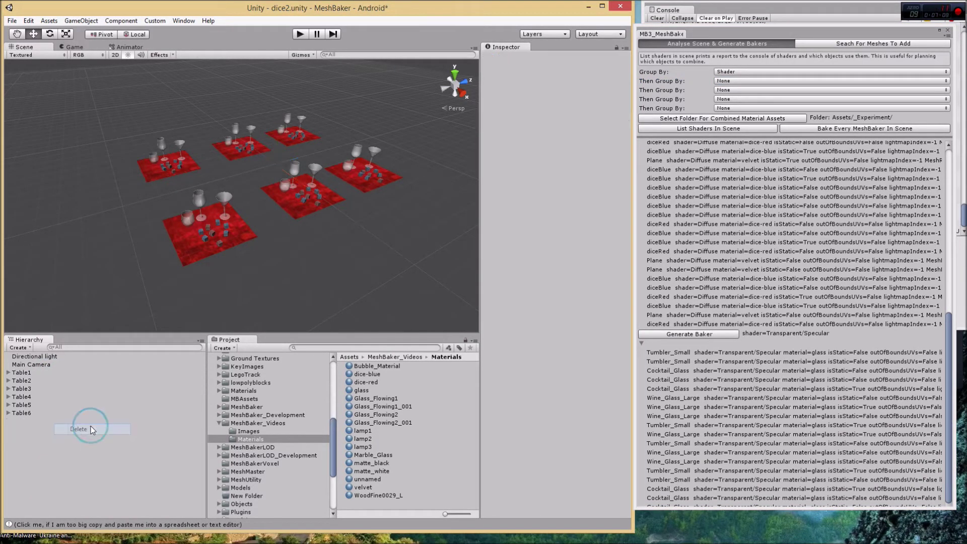
- Generate new bakers for the Diffuse and Transparent/Specular shader groups and inspect both
left_click(949, 400)
left_click(714, 157)
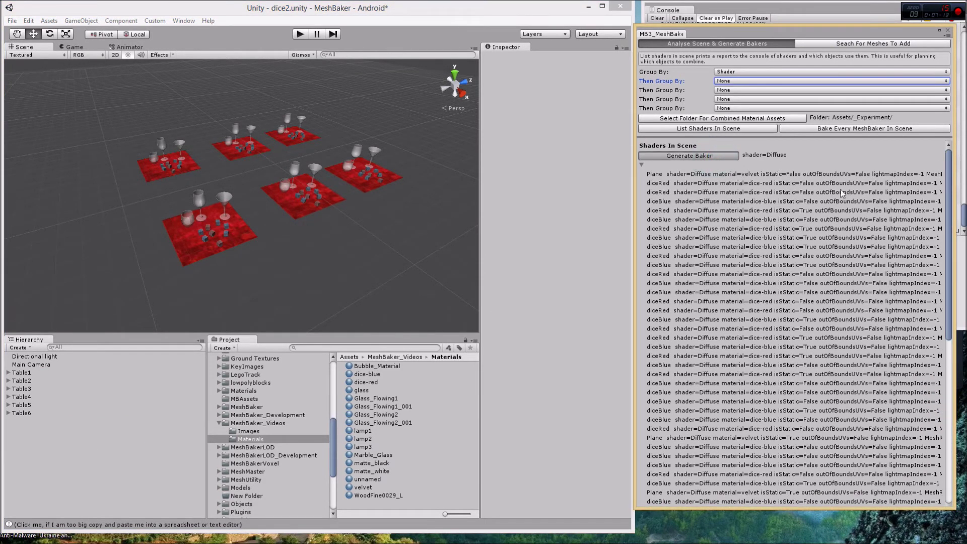
left_click_drag(949, 227, 945, 394)
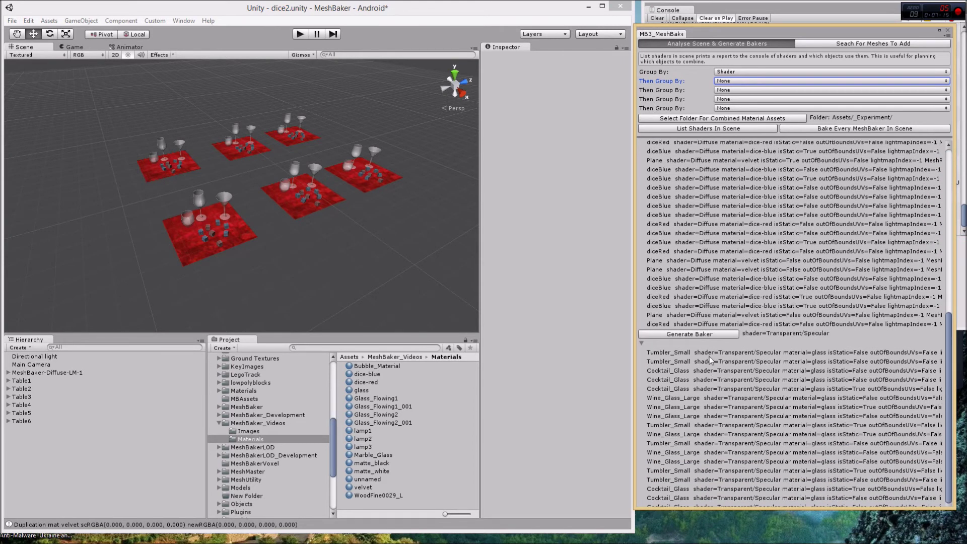
left_click(709, 336)
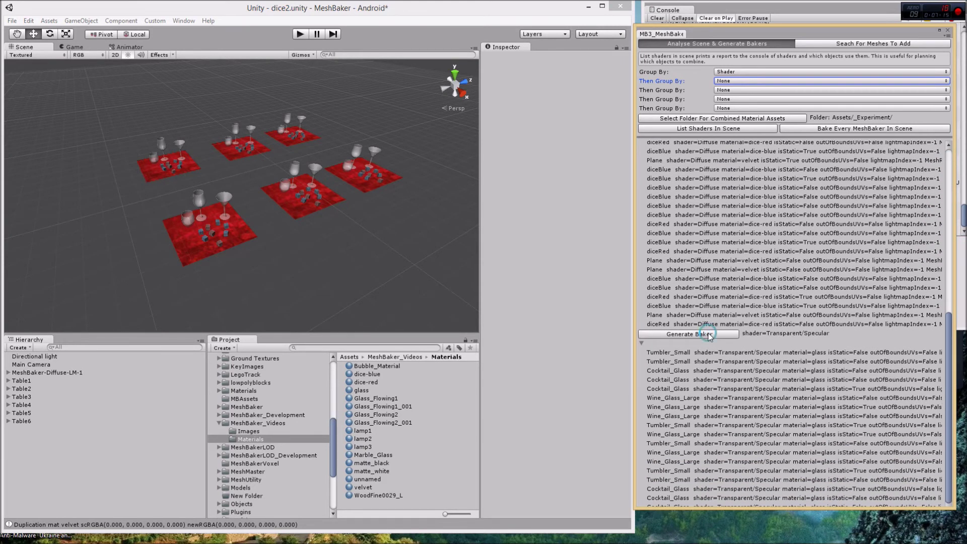
left_click(53, 373)
left_click(70, 381)
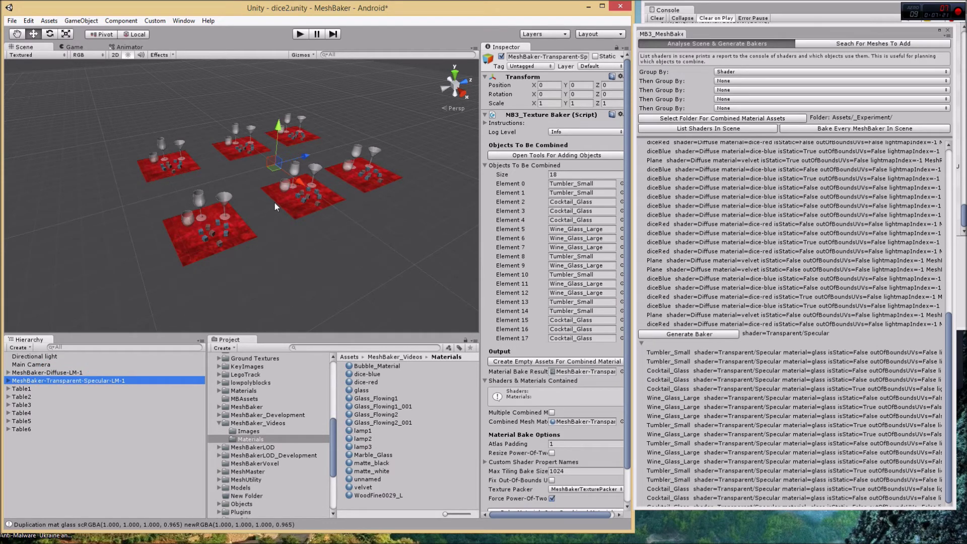
- View the tables from the top and expand MeshBaker-Diffuse-LM-1's Mesh Baker Grouper settings
left_click(454, 77)
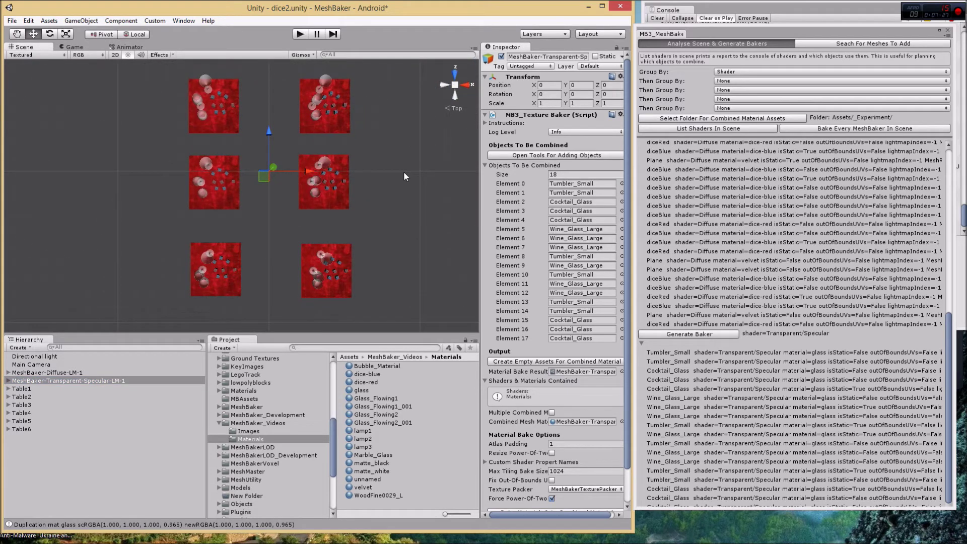
middle_click_drag(403, 172, 394, 173)
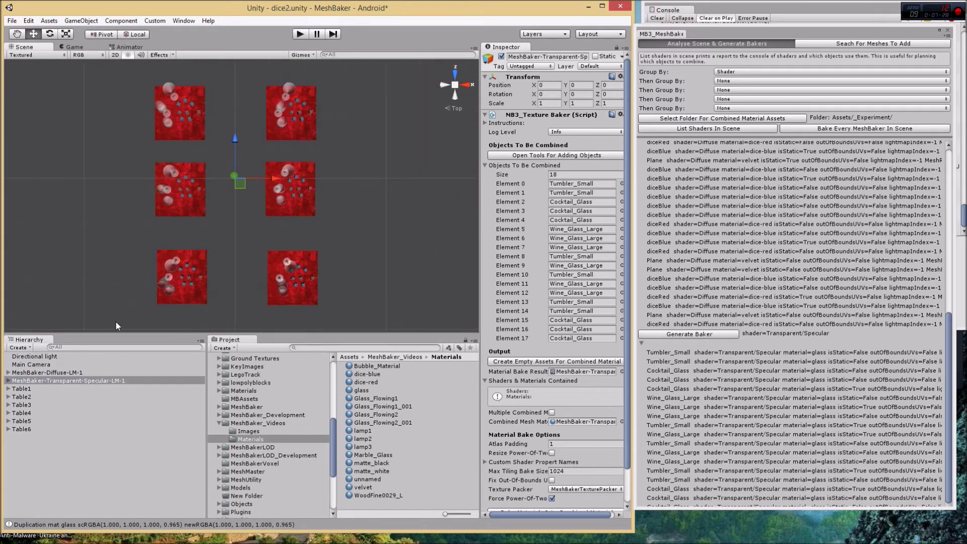
left_click(43, 373)
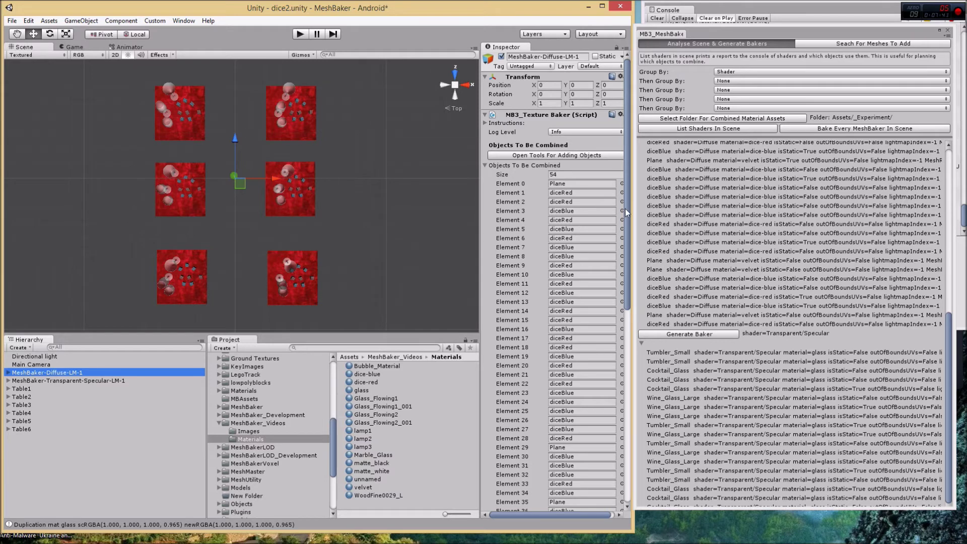
left_click_drag(625, 210, 641, 447)
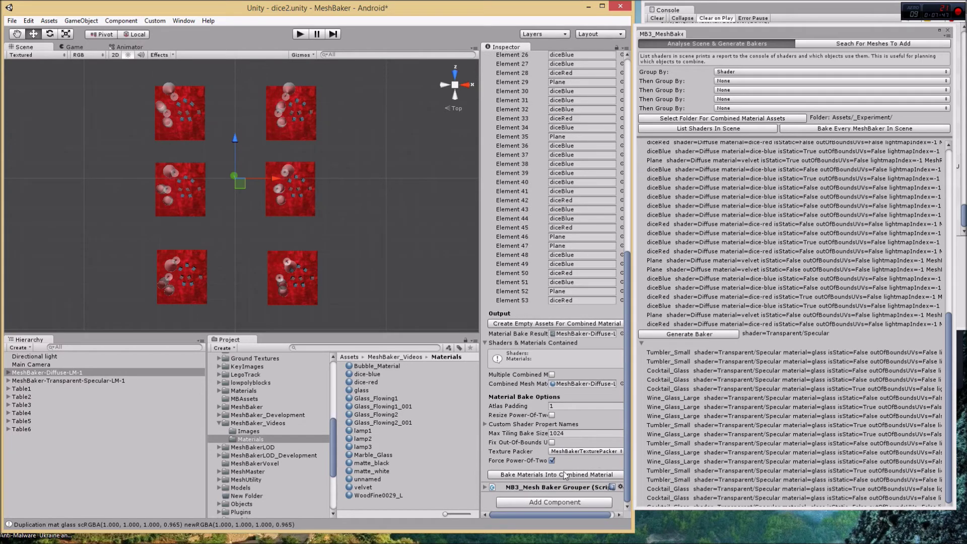
left_click(486, 488)
- Set the grouper's Cluster Type to grid
left_click_drag(629, 420, 621, 499)
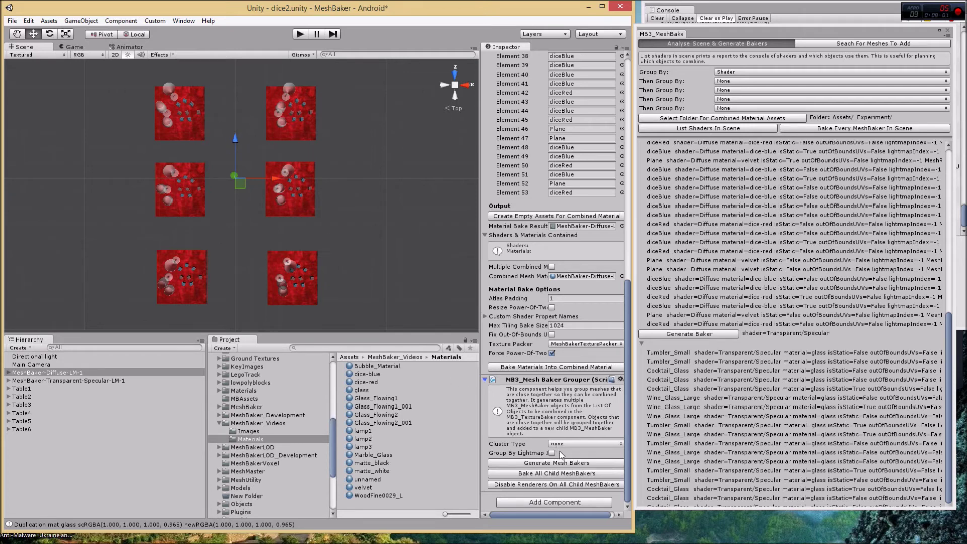
left_click(574, 443)
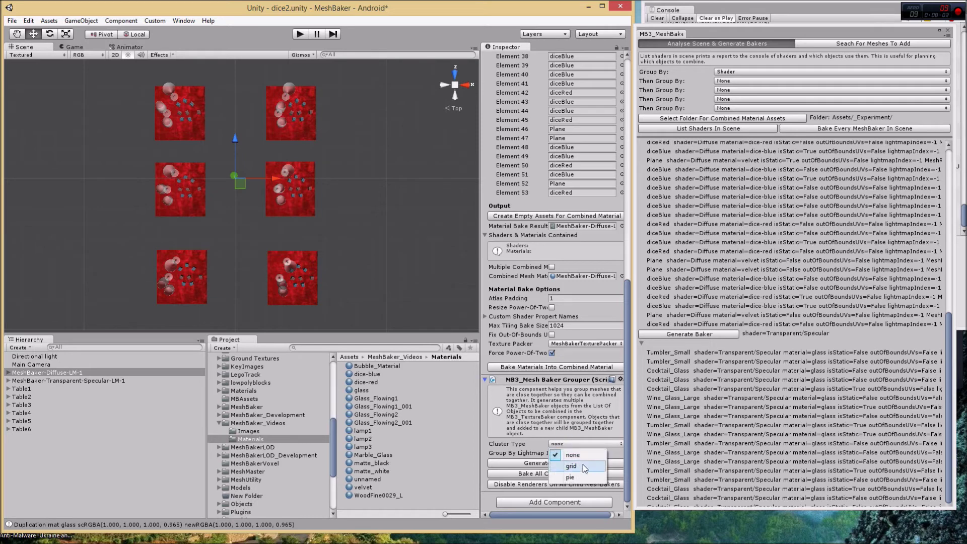
left_click(572, 466)
left_click(584, 444)
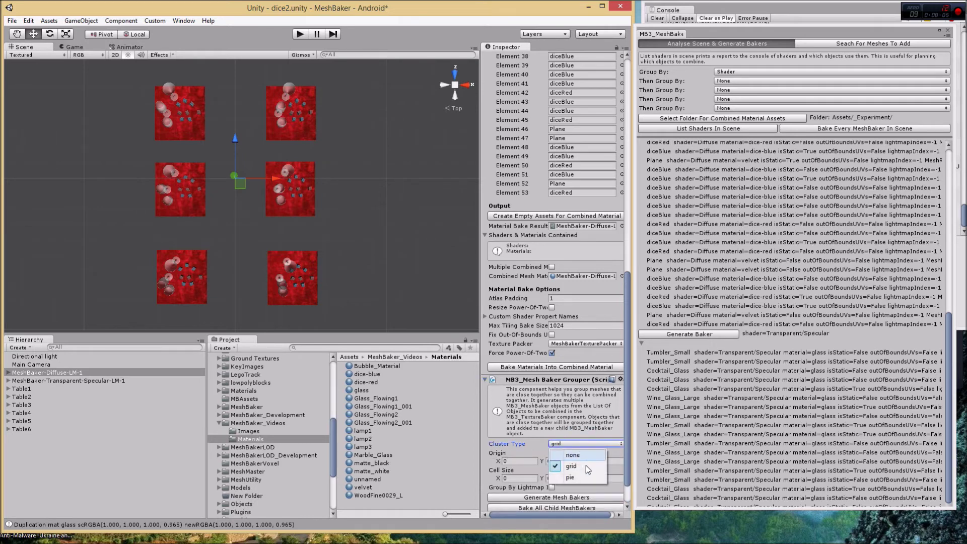
left_click(570, 477)
left_click(590, 443)
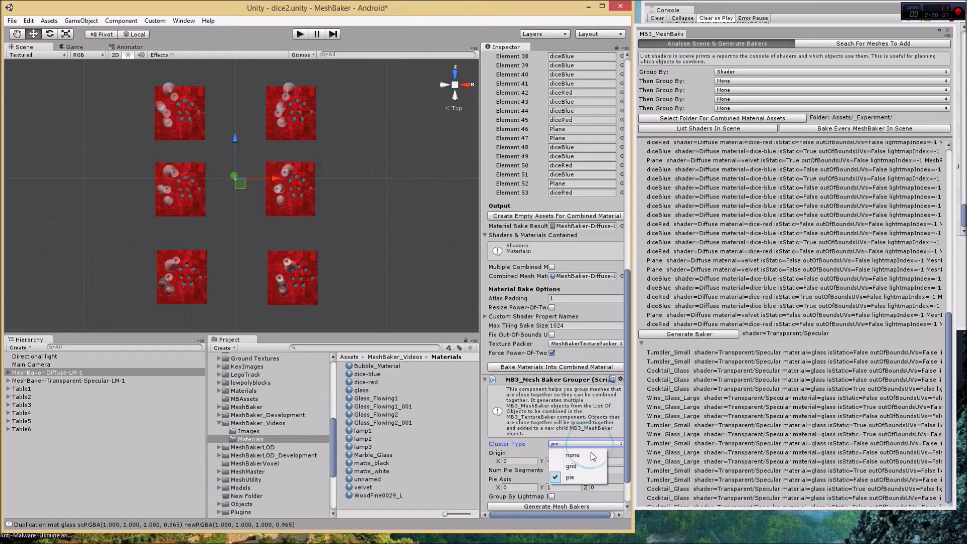
left_click(599, 461)
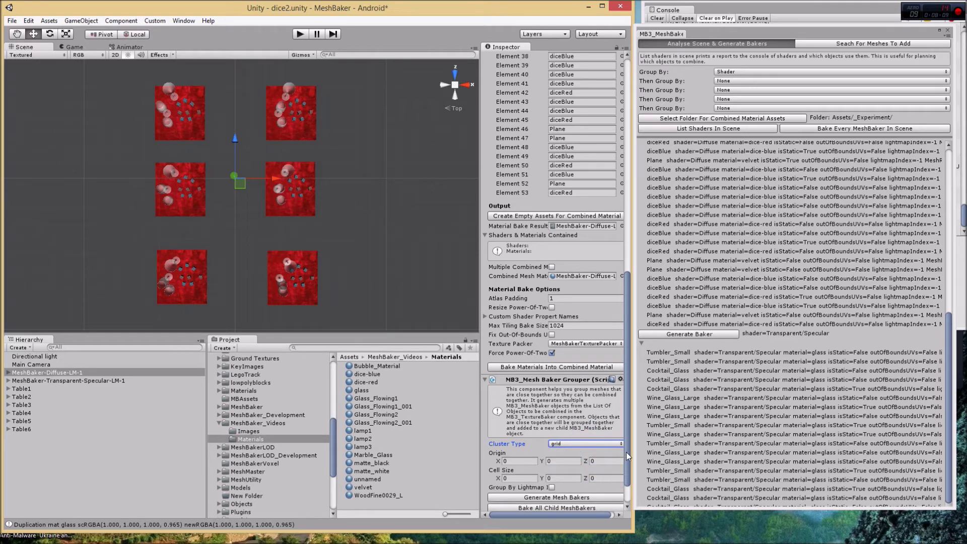
scroll(602, 461, "down", 2)
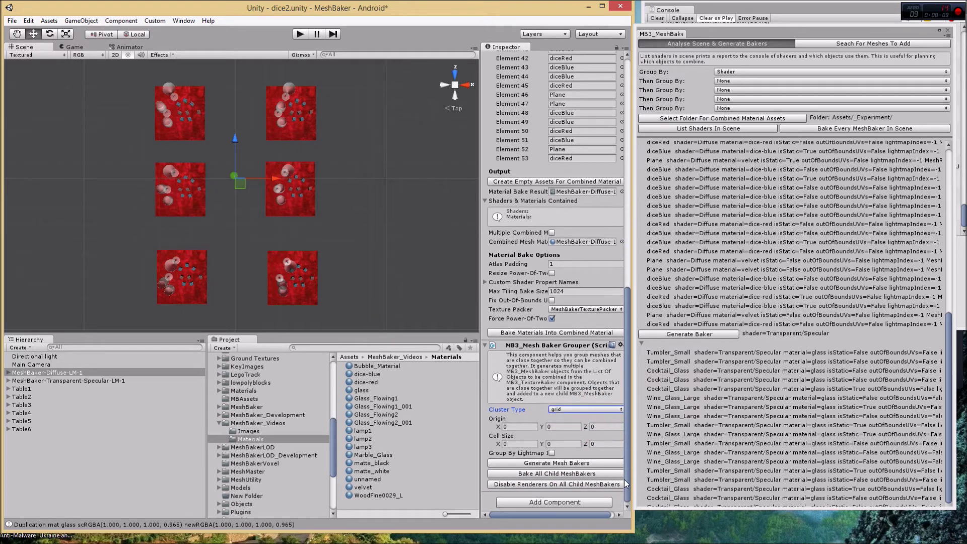
- Set the grouper cell size to 40 × 40 × 40
left_click(517, 446)
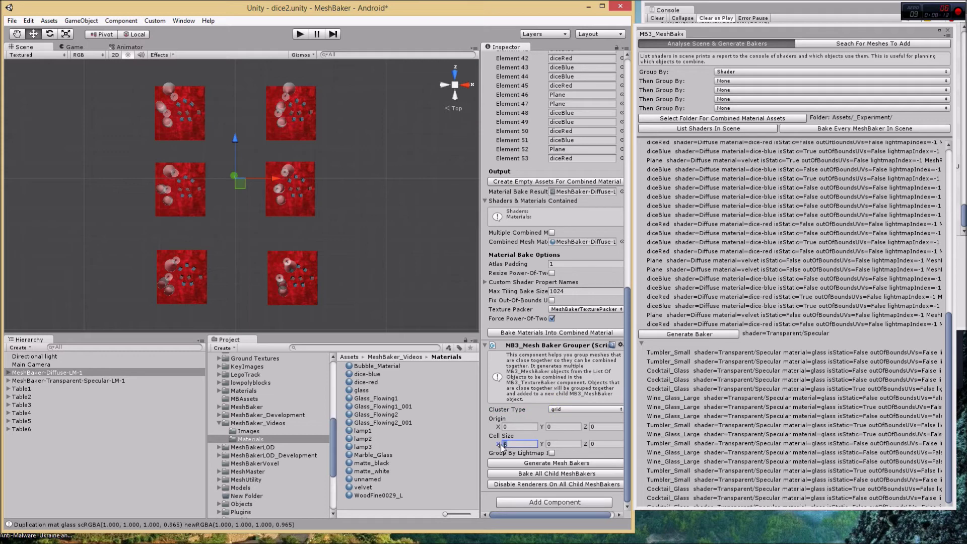
key("Tab")
type("20")
key("Tab")
type("20")
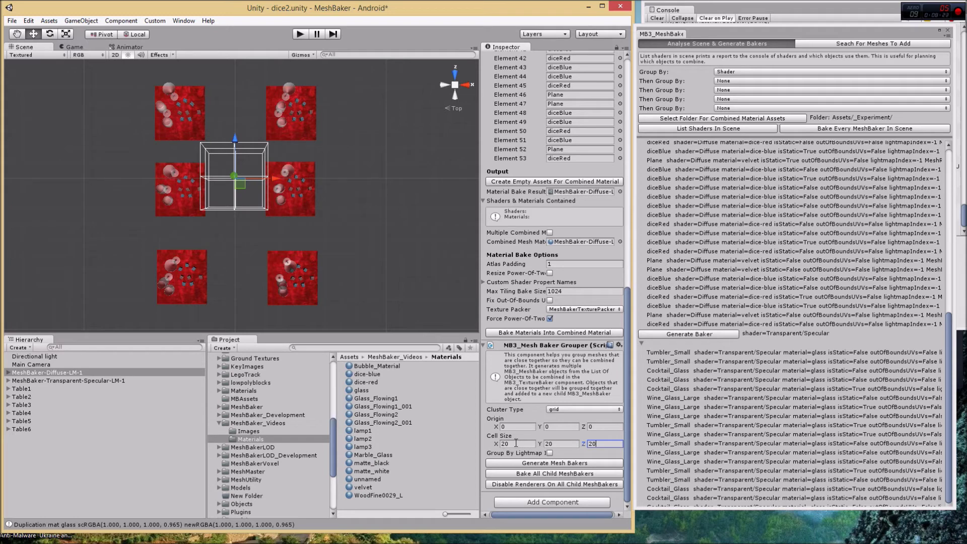
left_click(516, 444)
type("40")
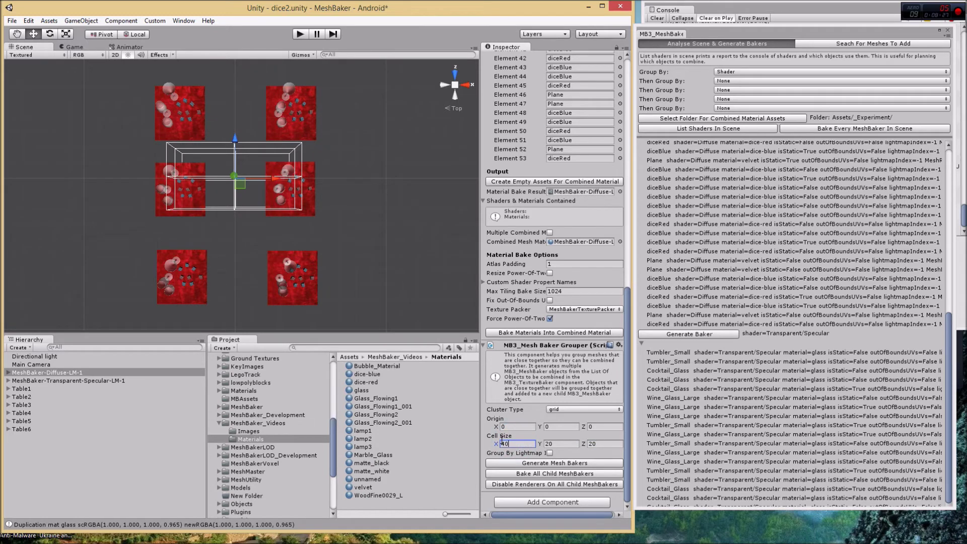
key("Tab")
type("40")
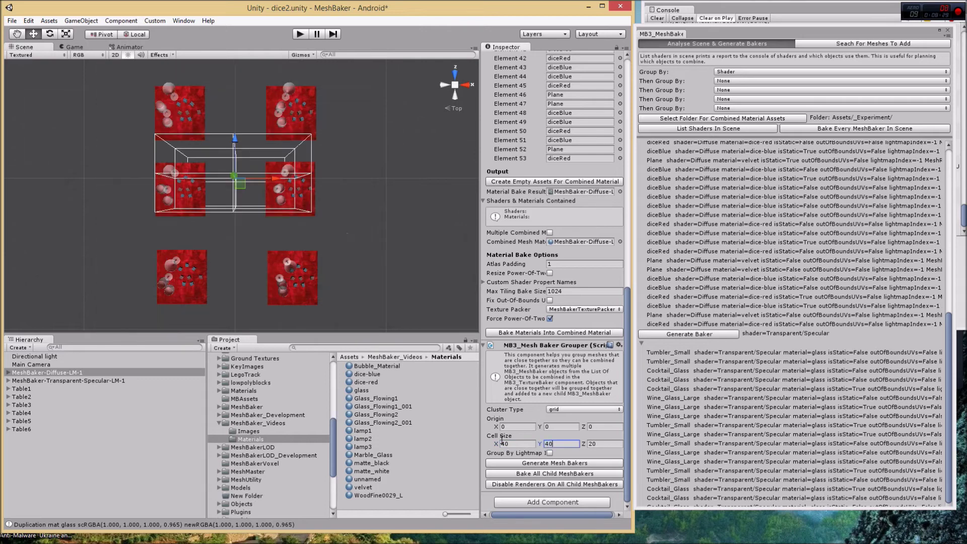
key("Tab")
type("40")
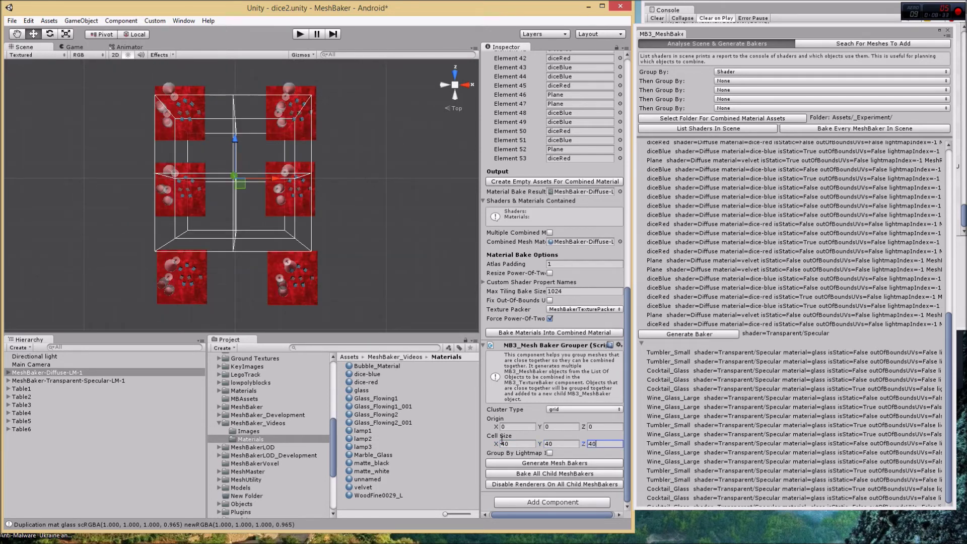
- Orbit the scene to a tilted view, then look at the tables from the side
left_click_drag(351, 230, 267, 210, "alt")
scroll(297, 194, "up", 6)
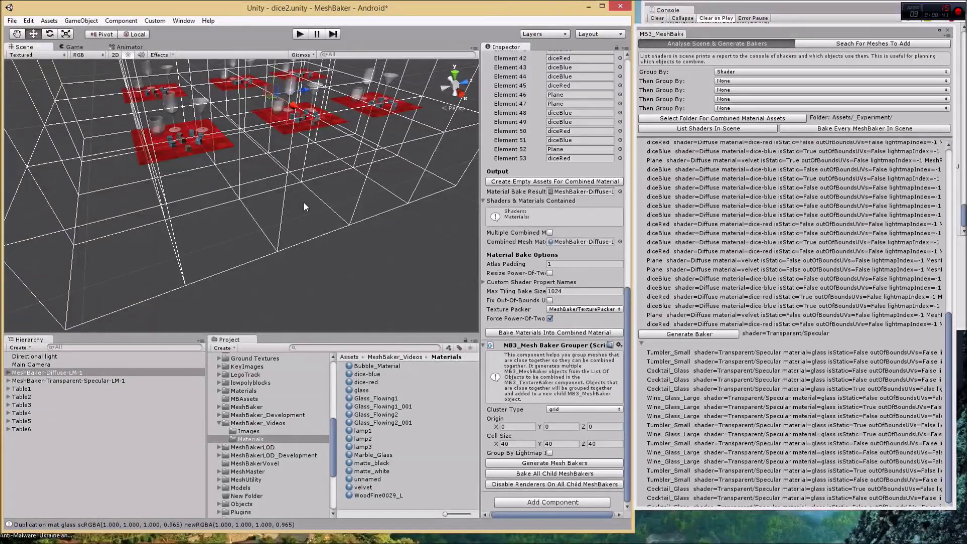
left_click(462, 95)
- Make the side view orthographic and set the grid origin Y to -5
middle_click_drag(347, 113, 349, 203)
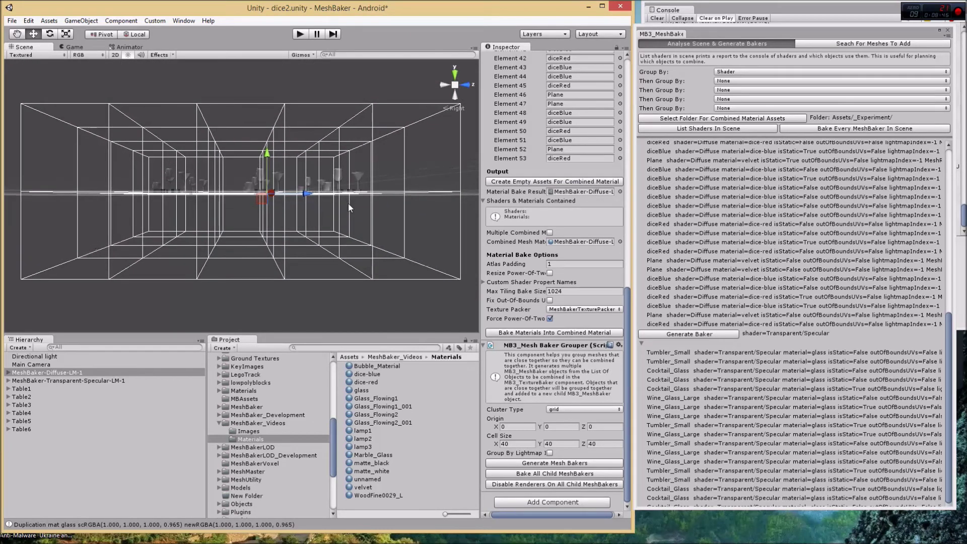
left_click(458, 107)
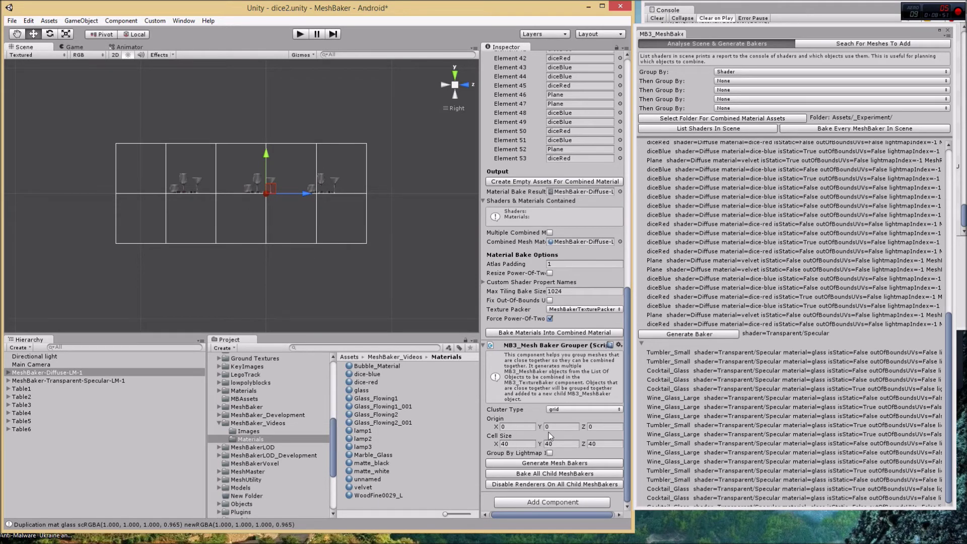
left_click(546, 427)
type("-5")
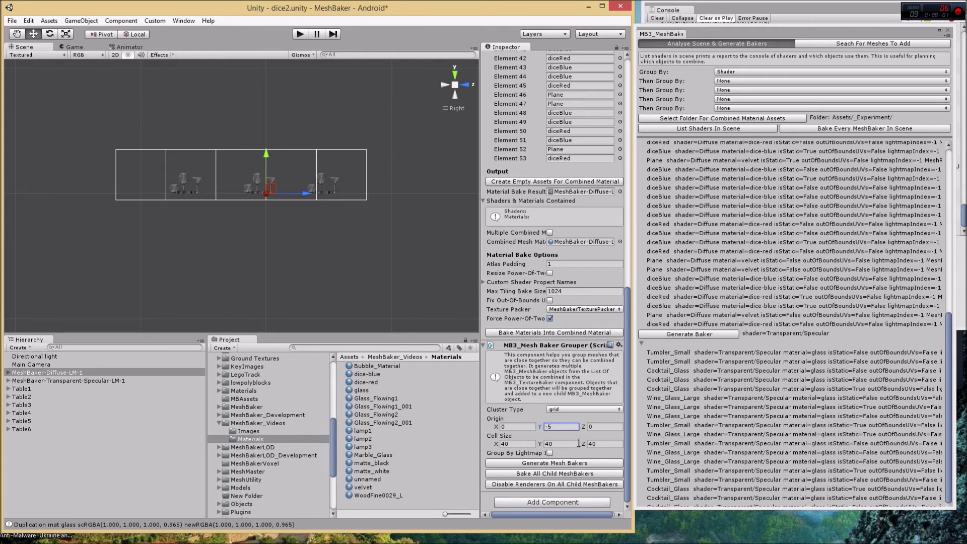
- Change the grouper cell size to 50 × 40 × 50
left_click(511, 444)
type("50")
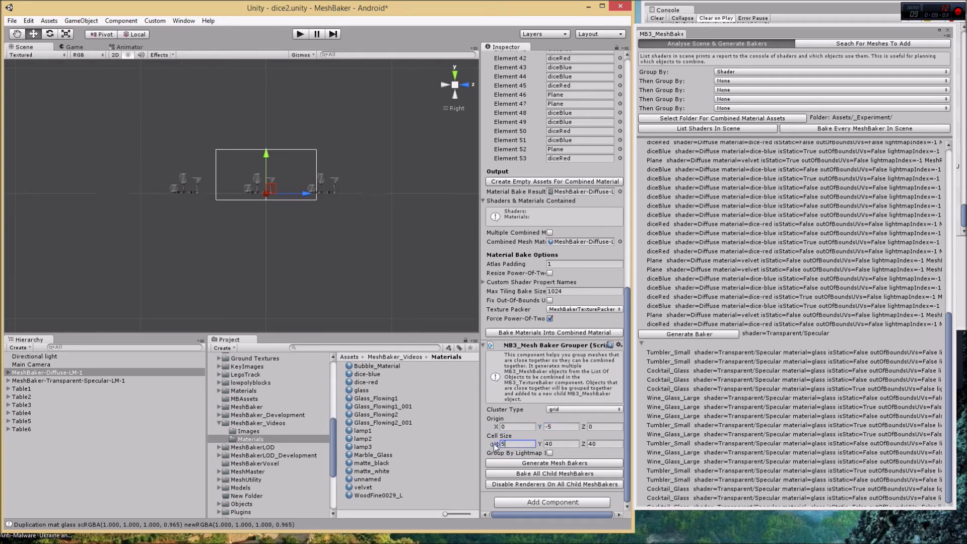
key("Tab")
key("Tab")
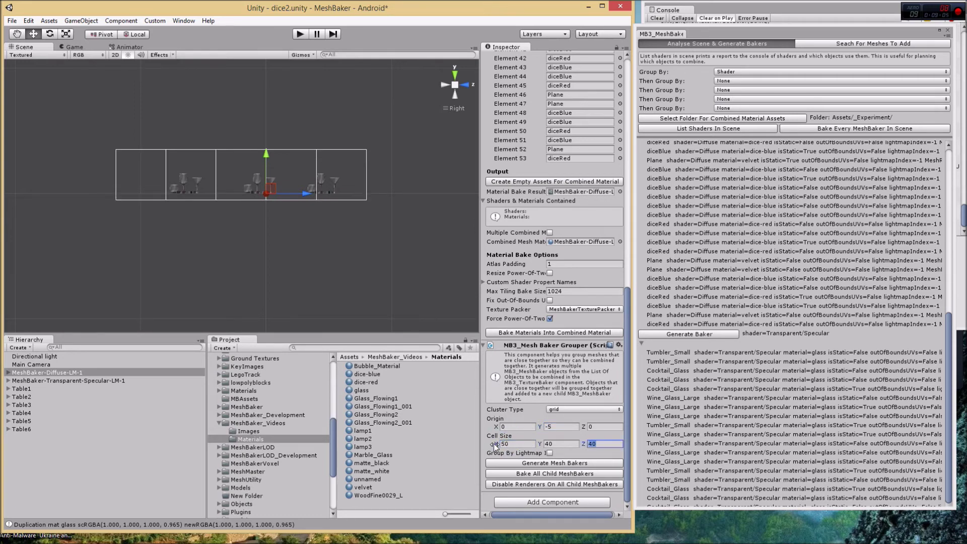
type("50")
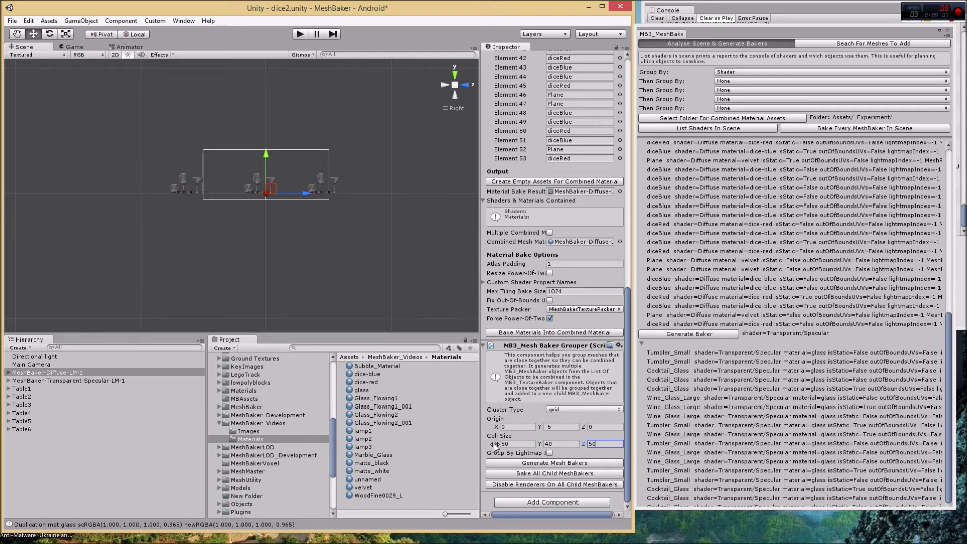
- Select MeshBaker-Diffuse-LM-1 and orbit the scene to look down on the tables
left_click(293, 272)
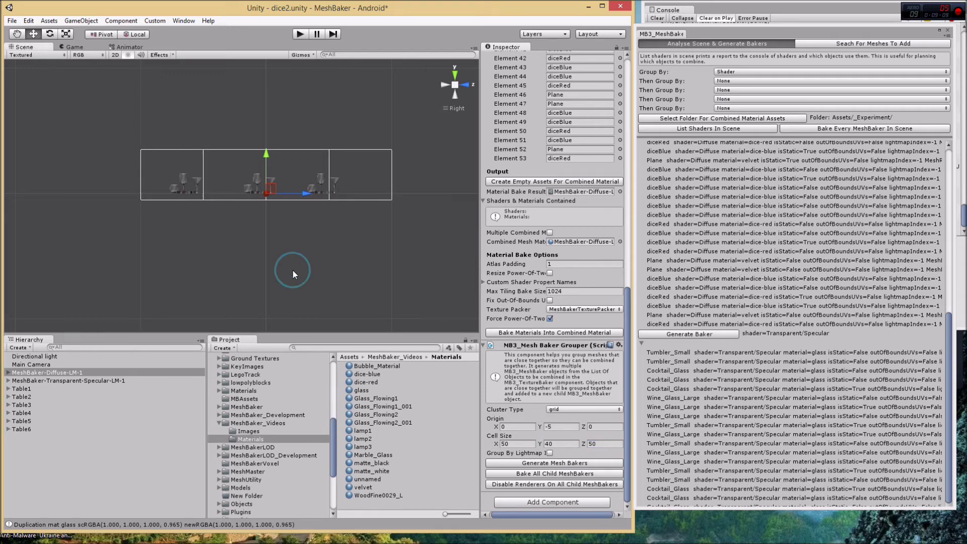
left_click(291, 259)
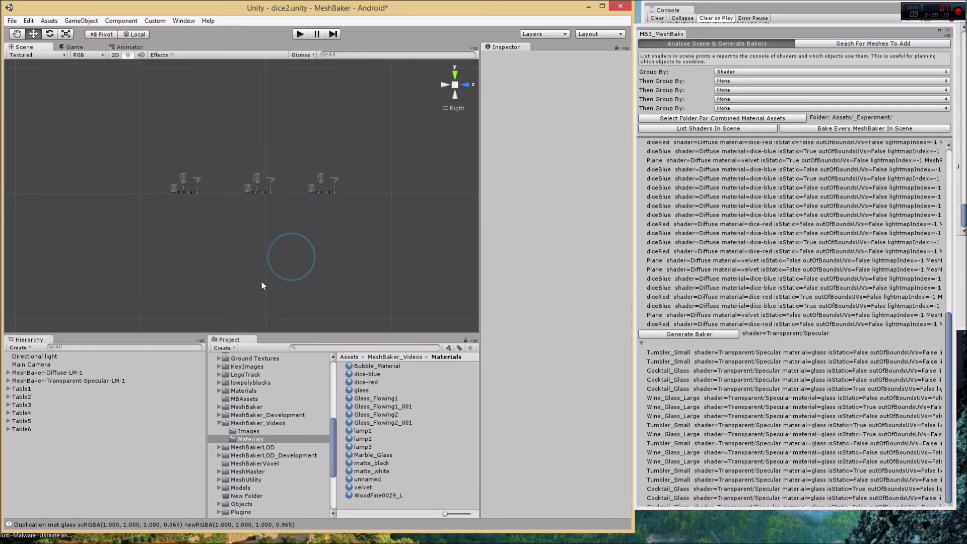
left_click(59, 373)
left_click_drag(212, 243, 221, 259)
left_click(58, 372)
right_click_drag(238, 216, 262, 248, "alt")
left_click_drag(262, 248, 295, 274, "alt")
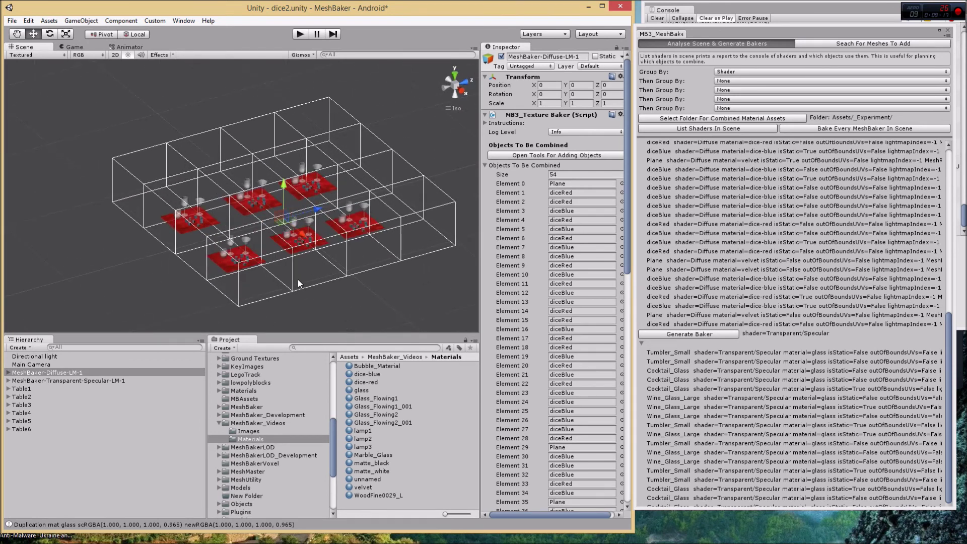
middle_click_drag(295, 274, 268, 238)
left_click_drag(267, 238, 356, 297, "alt")
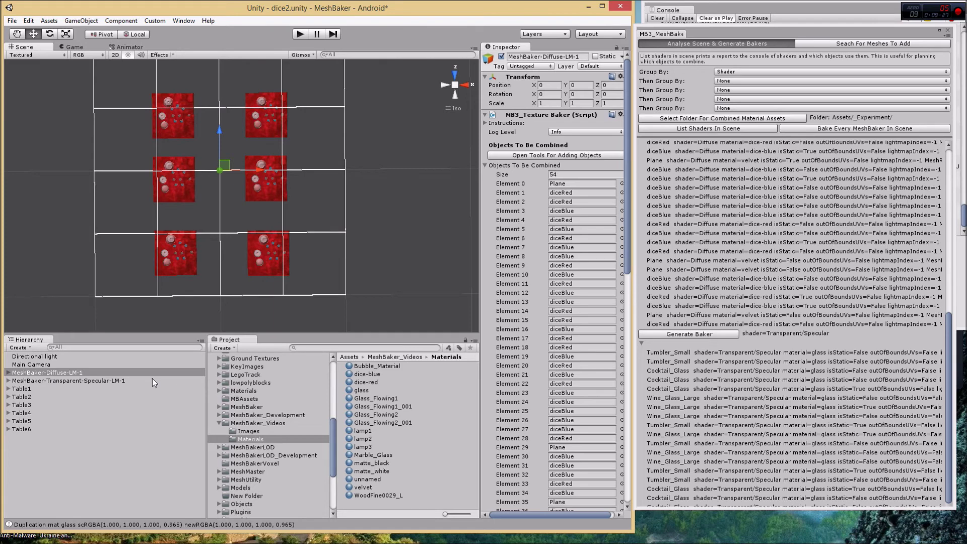
- Set the grouper's origin Z to 10, giving origin 0, -5, 10
left_click(70, 373)
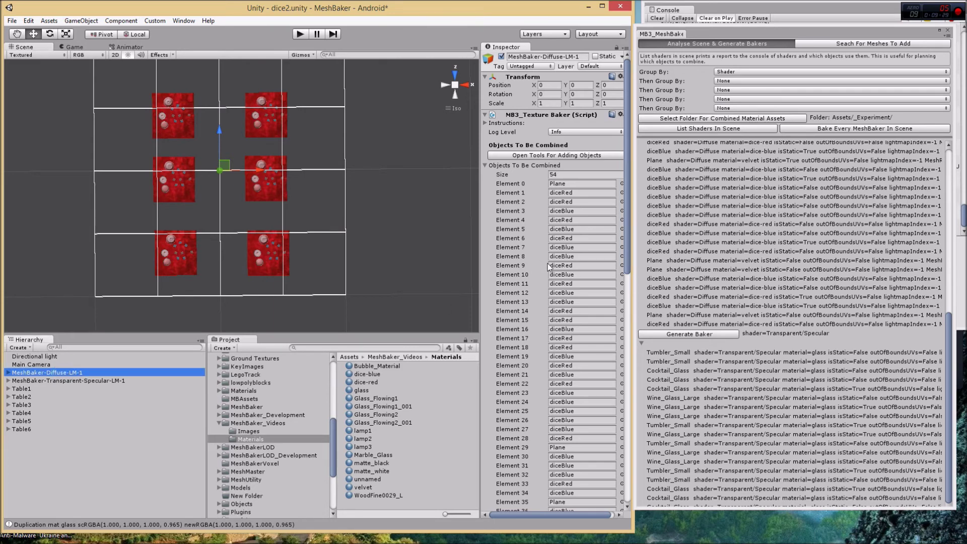
scroll(547, 302, "down", 15)
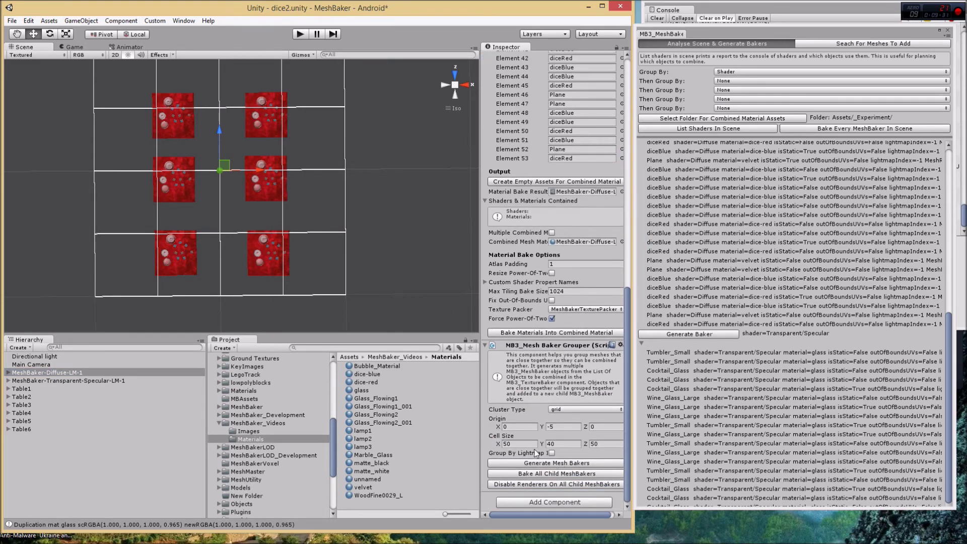
left_click(593, 428)
type("10")
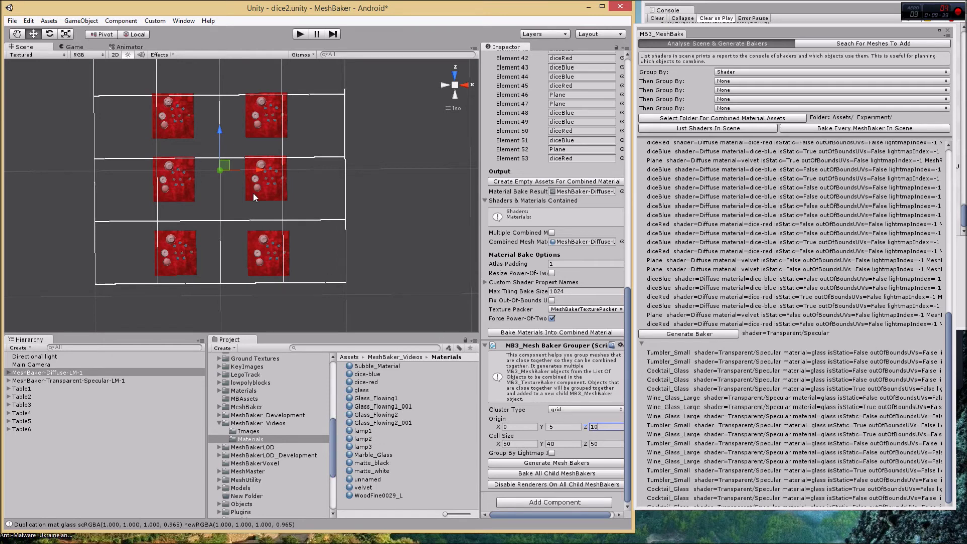
left_click(9, 373)
- Delete the old child MeshBaker under MeshBaker-Diffuse-LM-1
left_click(30, 380)
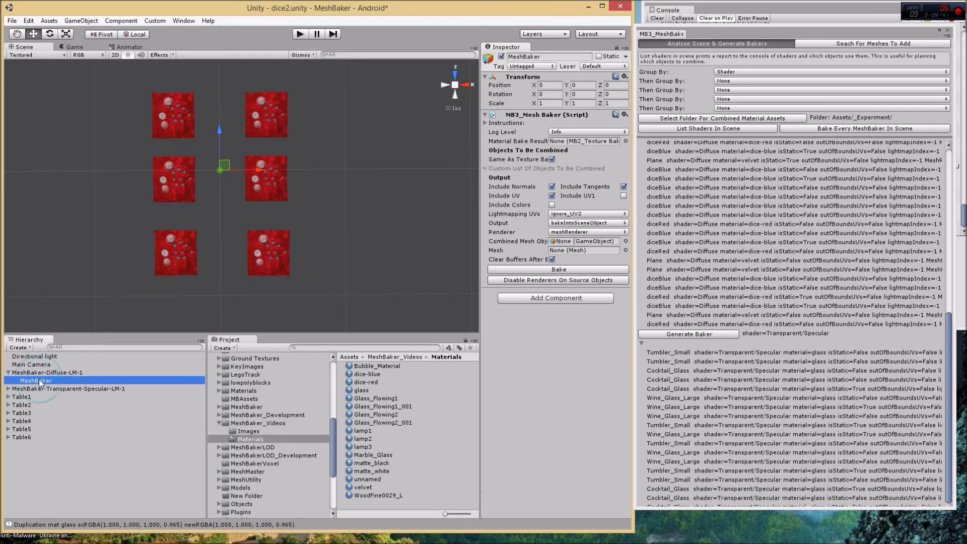
right_click(41, 381)
left_click(65, 435)
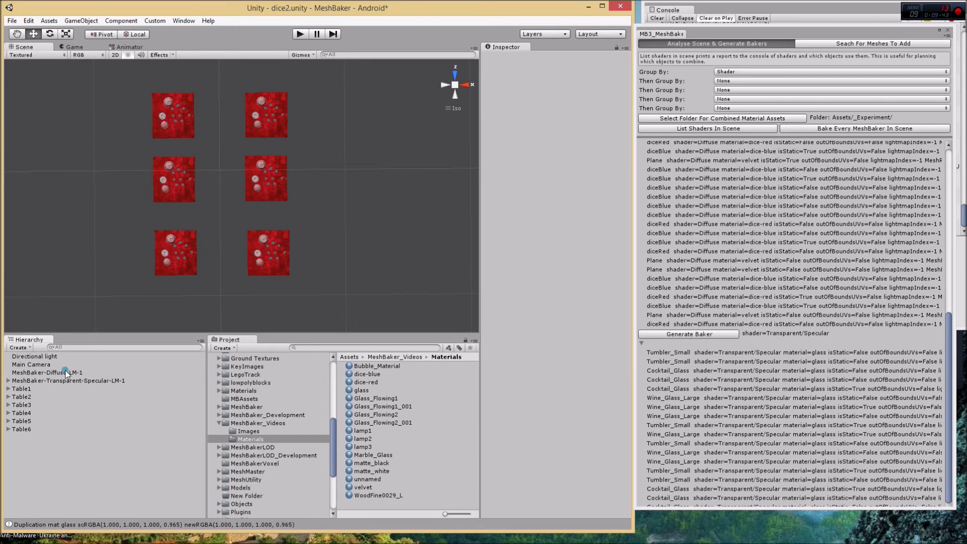
- Generate a MeshBaker for each grid cell from the parent diffuse baker
left_click(63, 372)
left_click_drag(626, 233, 624, 494)
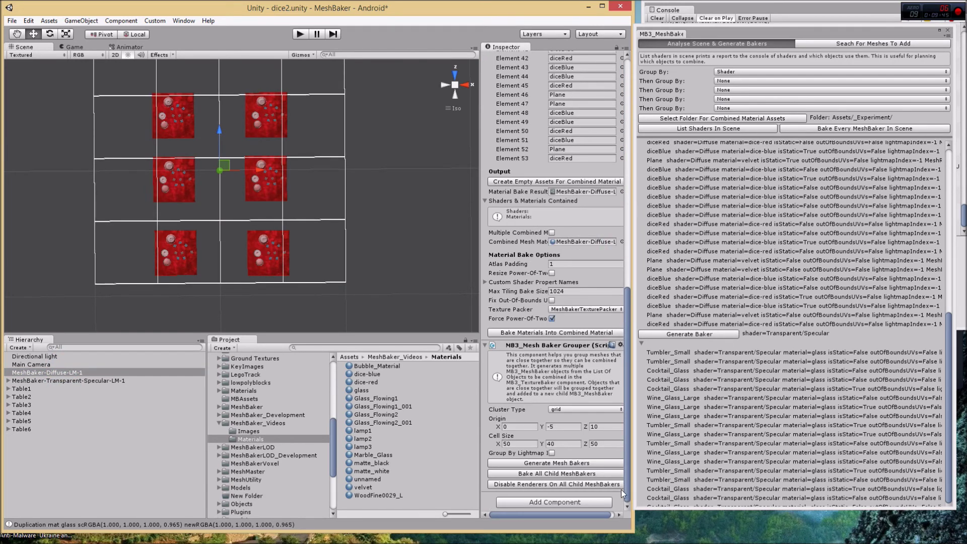
left_click(556, 463)
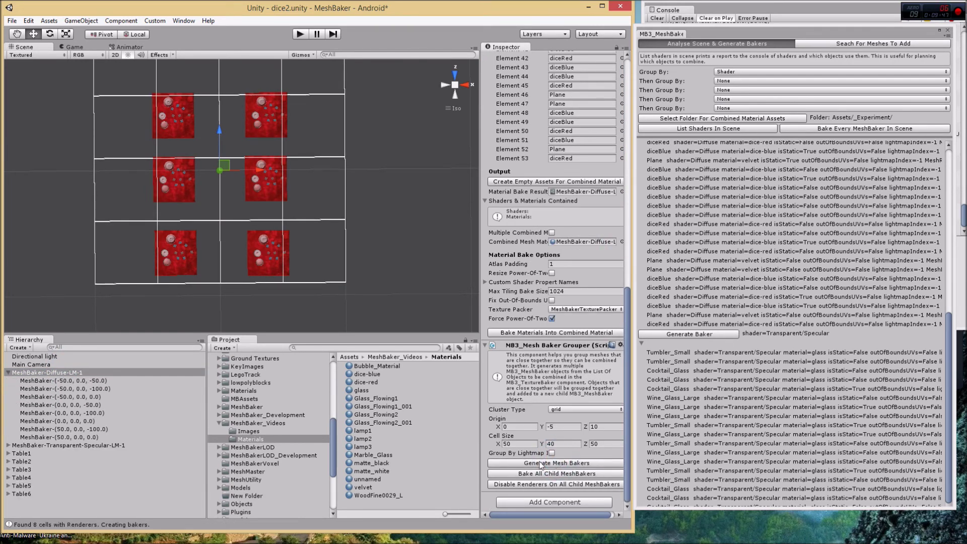
- Inspect the eight new cell bakers, such as MeshBaker-(0.0, 0.0, -50.0) and MeshBaker-(50.0, 0.0, 0.0)
left_click(40, 381)
left_click(42, 389)
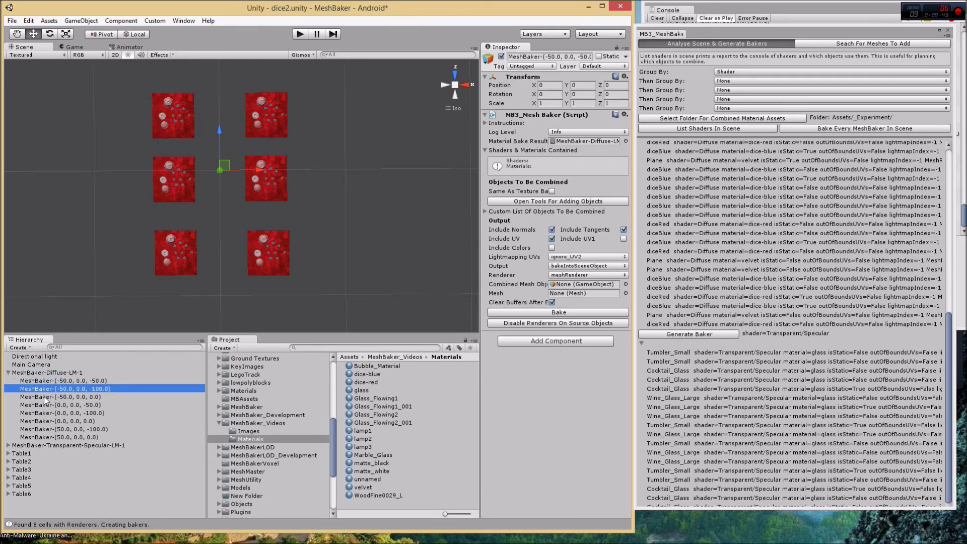
left_click(45, 397)
left_click(45, 405)
left_click(47, 413)
left_click(48, 421)
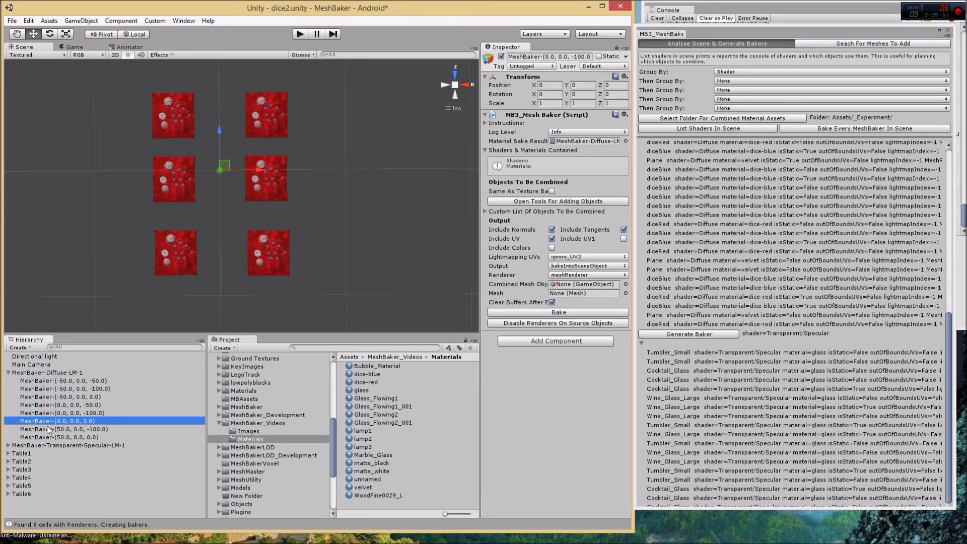
left_click(48, 429)
left_click(49, 437)
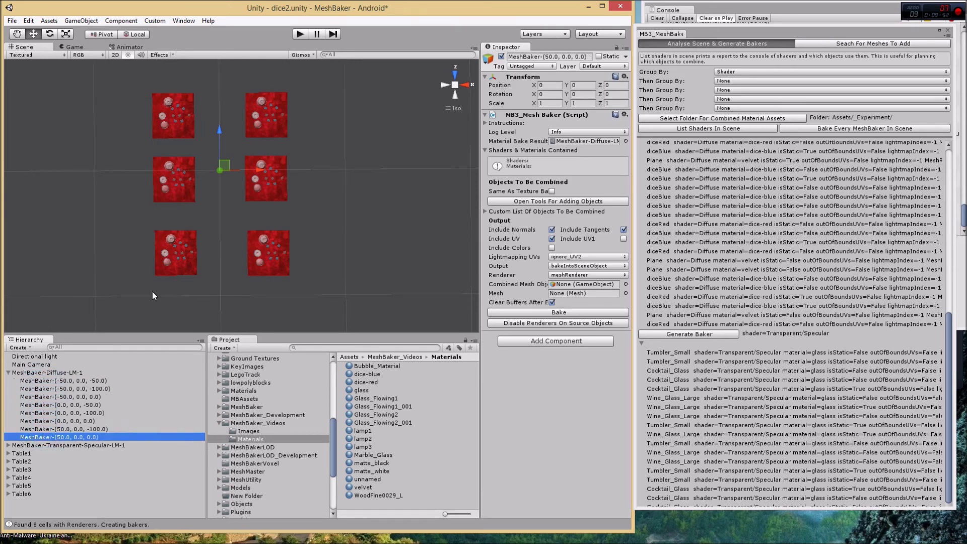
left_click(45, 382)
left_click(46, 397)
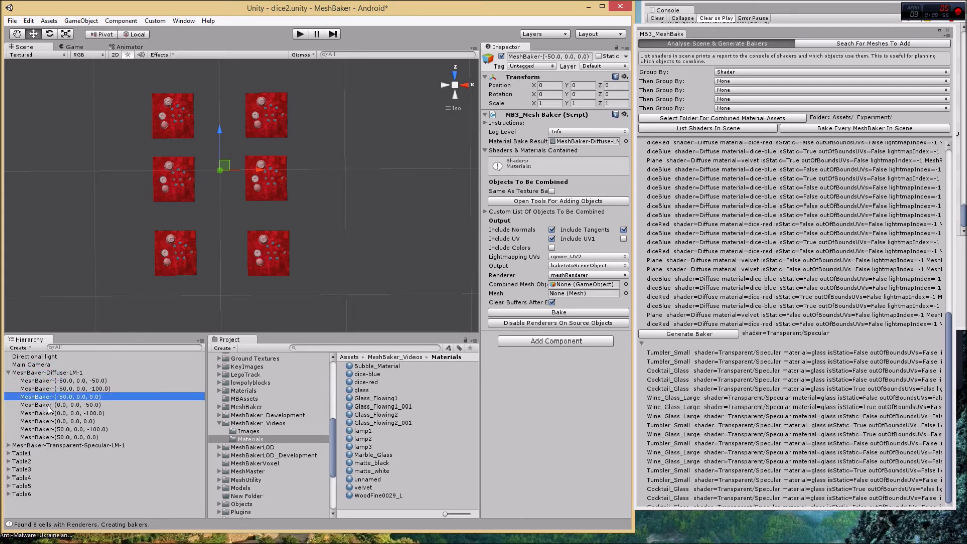
left_click(56, 373)
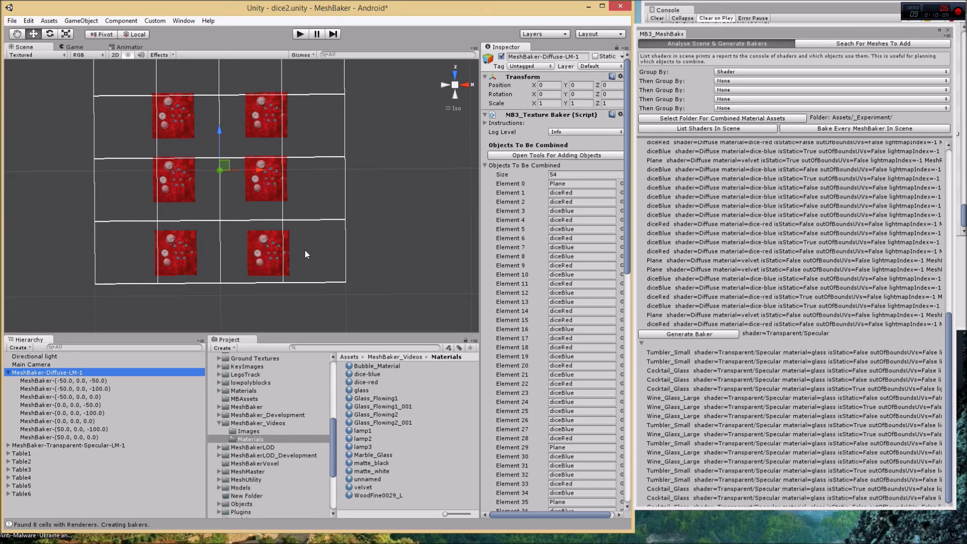
left_click_drag(360, 271, 334, 152, "alt")
scroll(331, 166, "down", 4)
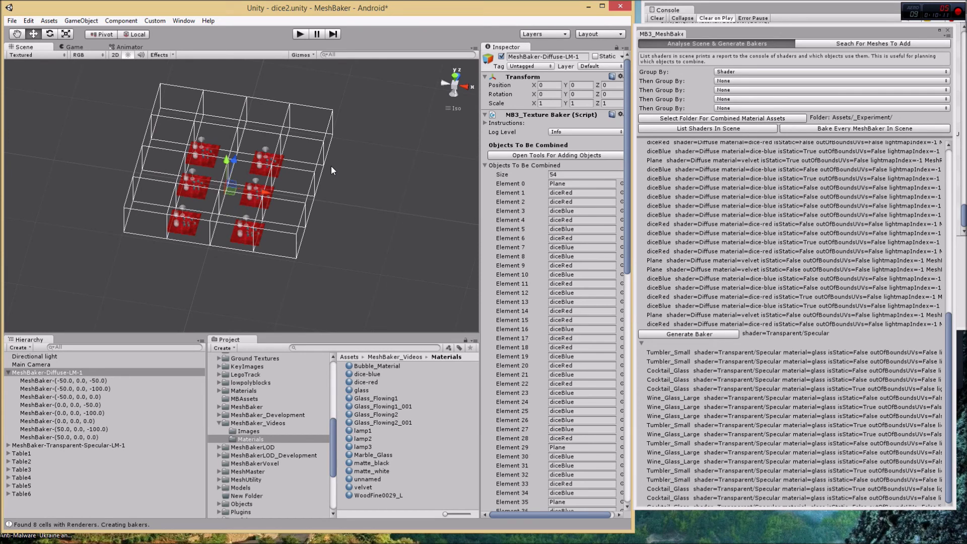
scroll(331, 165, "down", 2)
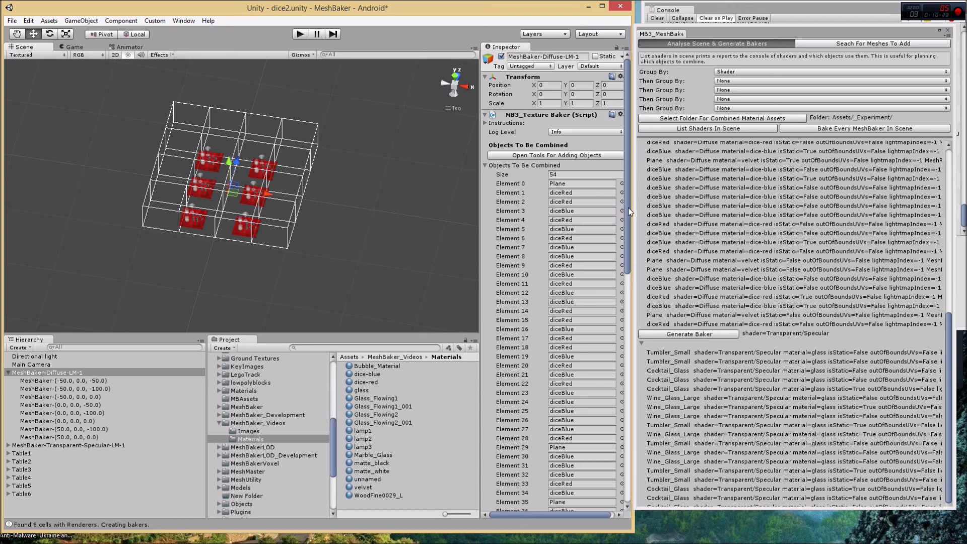
left_click_drag(627, 207, 627, 443)
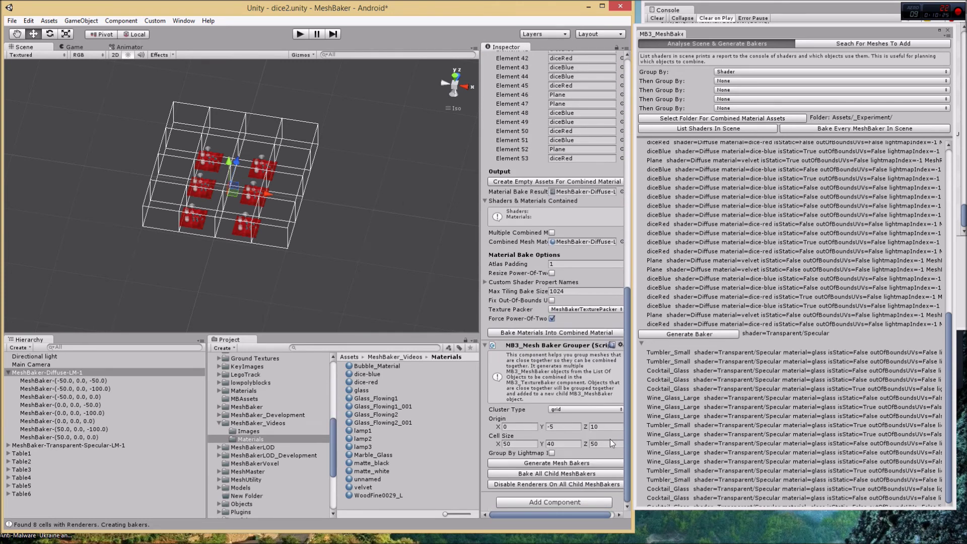
- Switch the grouper to pie clustering with 6 segments and recentre the view on the pie
left_click(569, 409)
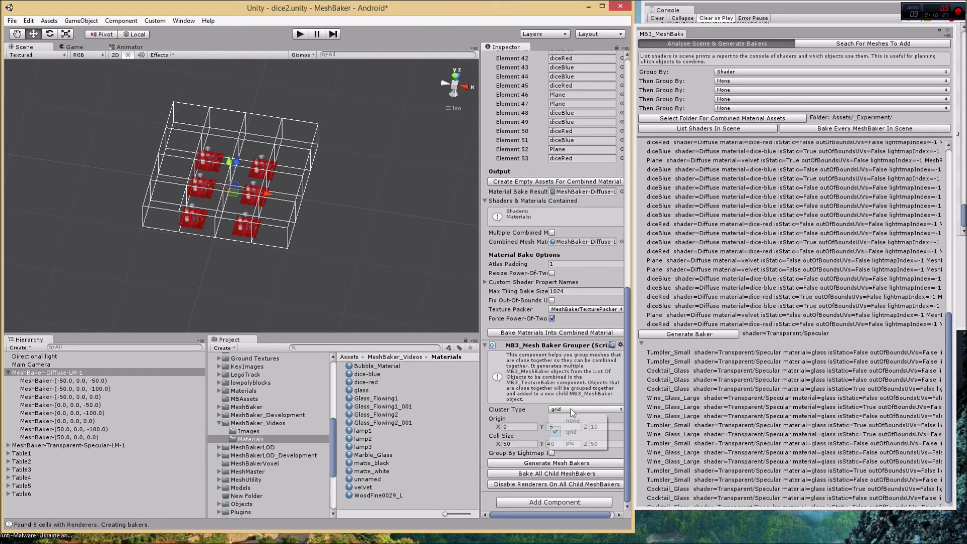
left_click(581, 442)
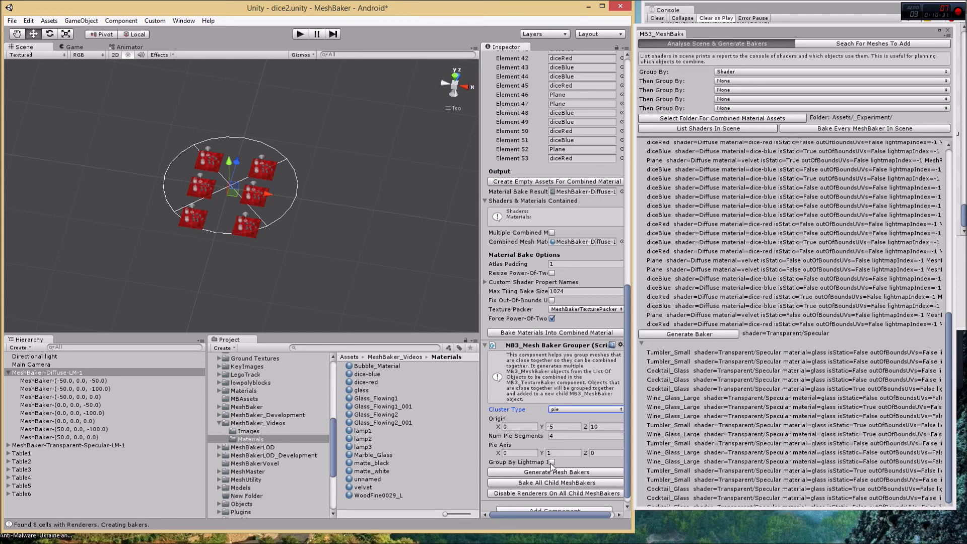
left_click(554, 435)
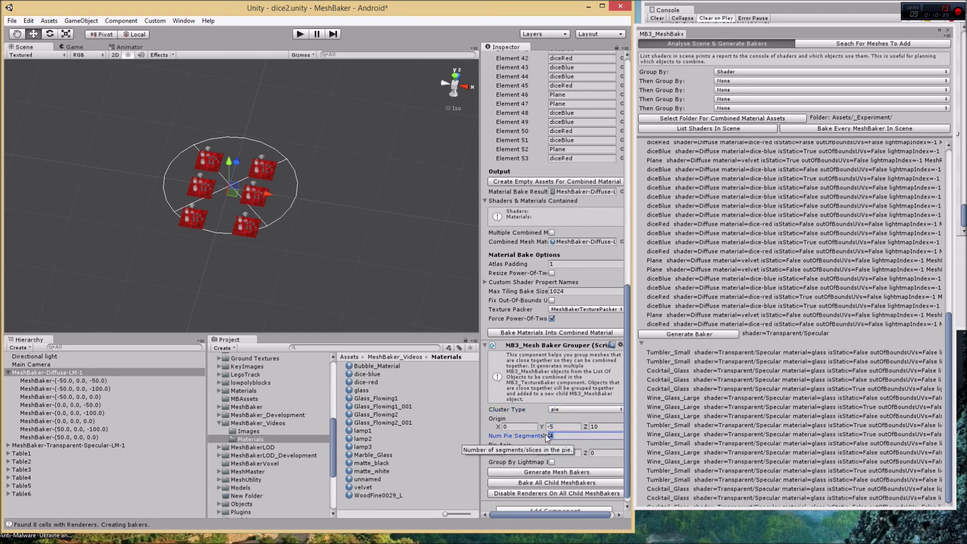
type("8")
type("6")
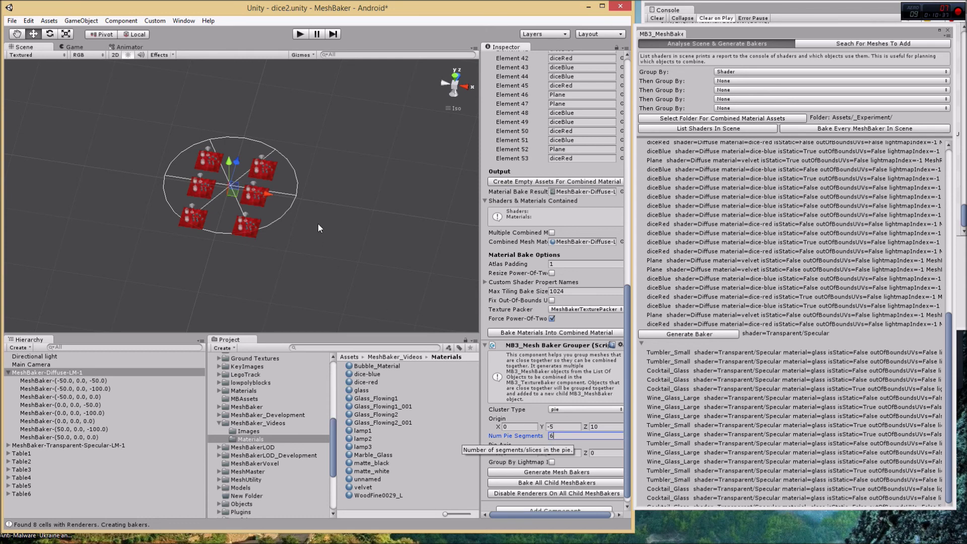
left_click_drag(318, 228, 331, 260)
left_click_drag(346, 224, 365, 282, "alt")
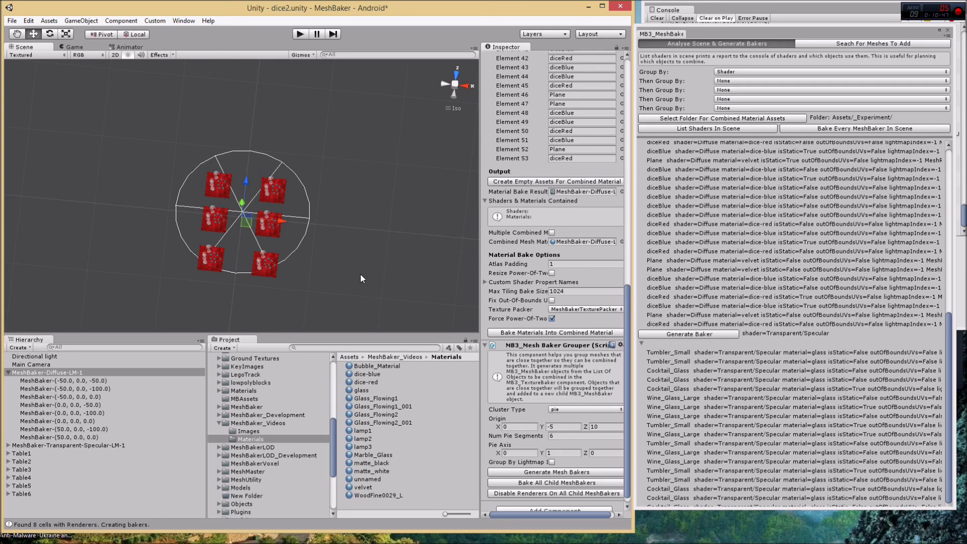
mouse_move(361, 278)
middle_mouse_down()
mouse_move(351, 247)
mouse_move(359, 242)
mouse_move(364, 283)
middle_mouse_up()
scroll(359, 220, "down", 1)
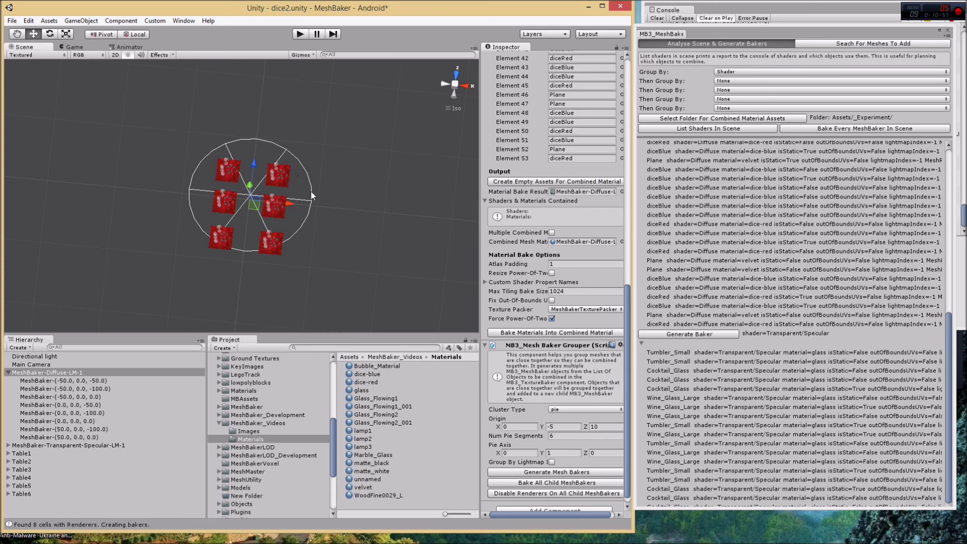
- Collapse MeshBaker-Diffuse-LM-1 so its eight cell bakers are hidden in the Hierarchy
scroll(320, 201, "down", 1)
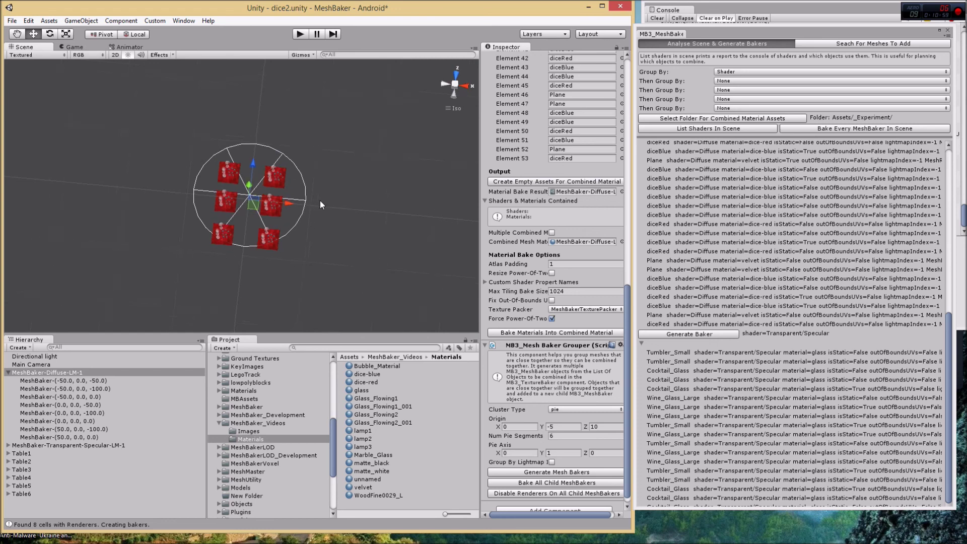
left_click(8, 374)
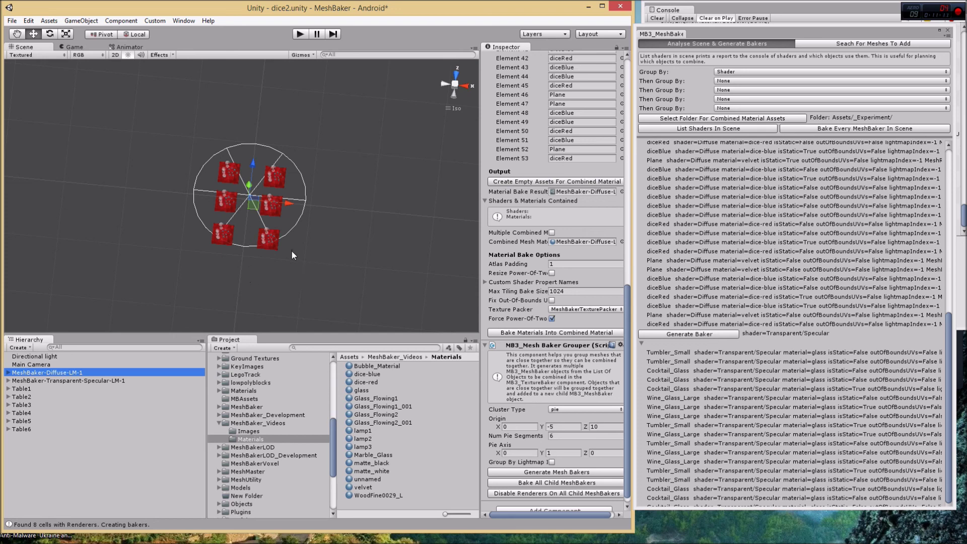
left_click(8, 374)
left_click(8, 373)
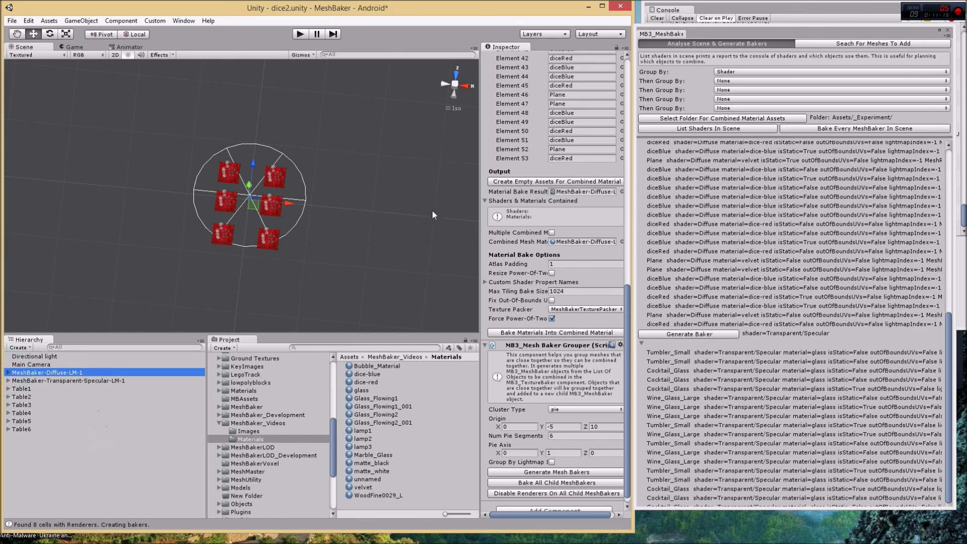